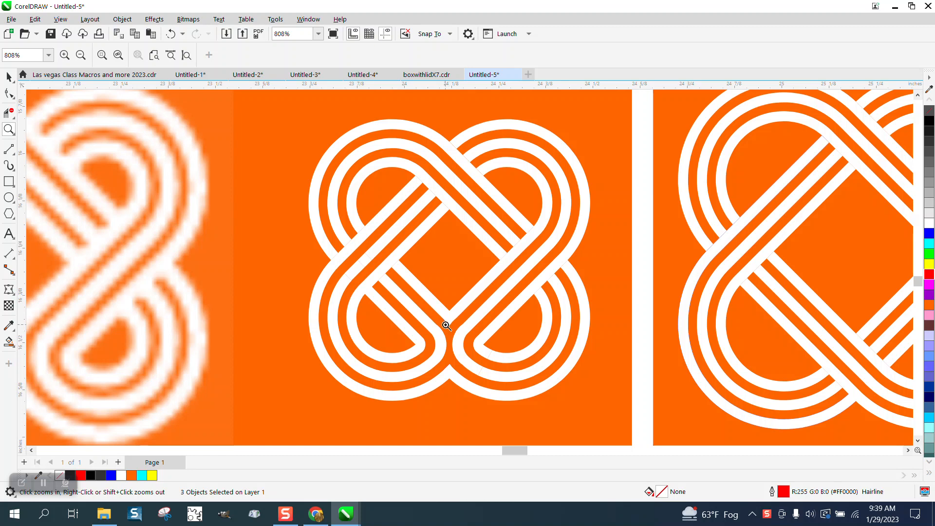
# Move the concentric red rounded outlines closer to the rightmost orange knot design
pyautogui.scroll(-1, 425, 309)
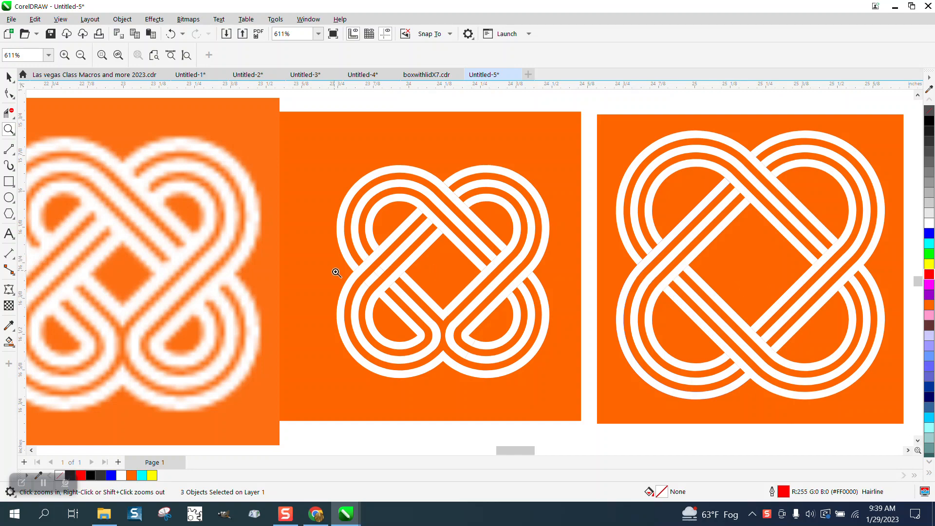
pyautogui.scroll(-1, 336, 272)
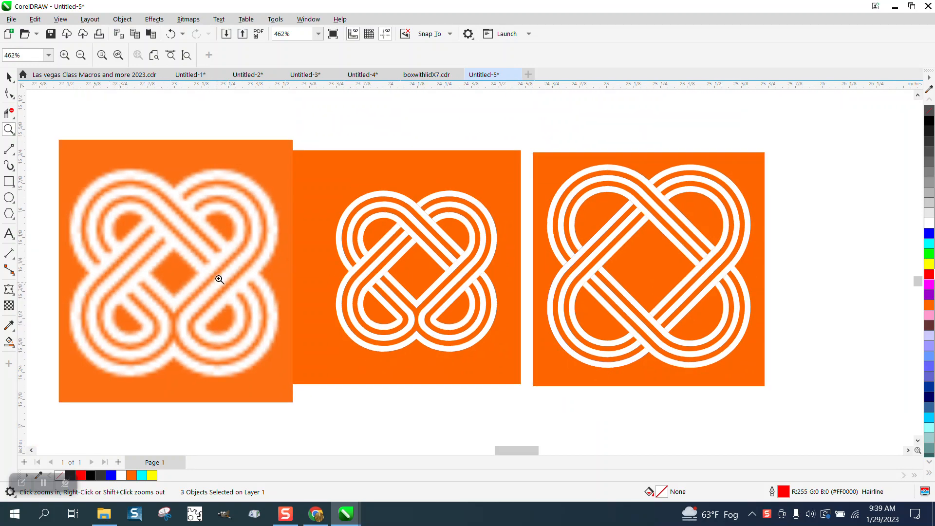
pyautogui.scroll(-1, 330, 256)
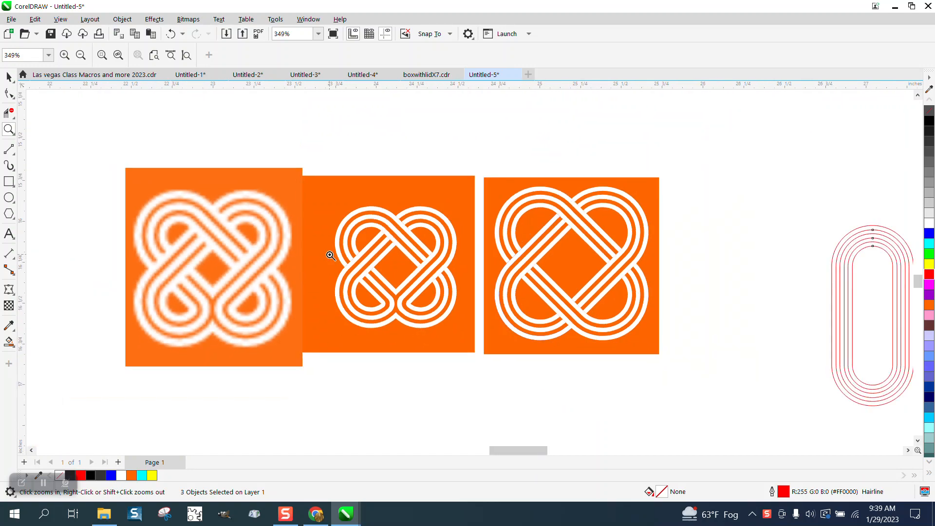
pyautogui.scroll(-1, 331, 255)
pyautogui.click(8, 76)
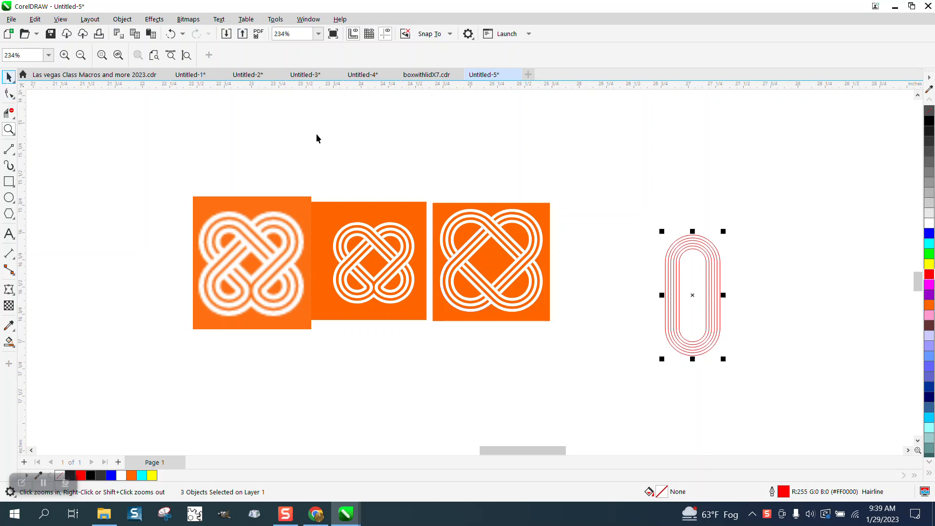
pyautogui.moveTo(647, 203); pyautogui.dragTo(760, 378)
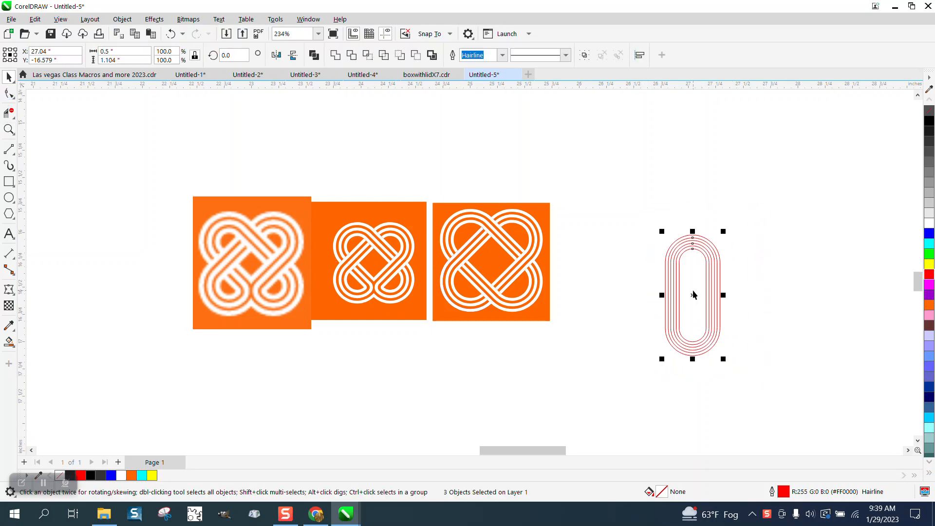
pyautogui.moveTo(693, 294); pyautogui.dragTo(635, 267)
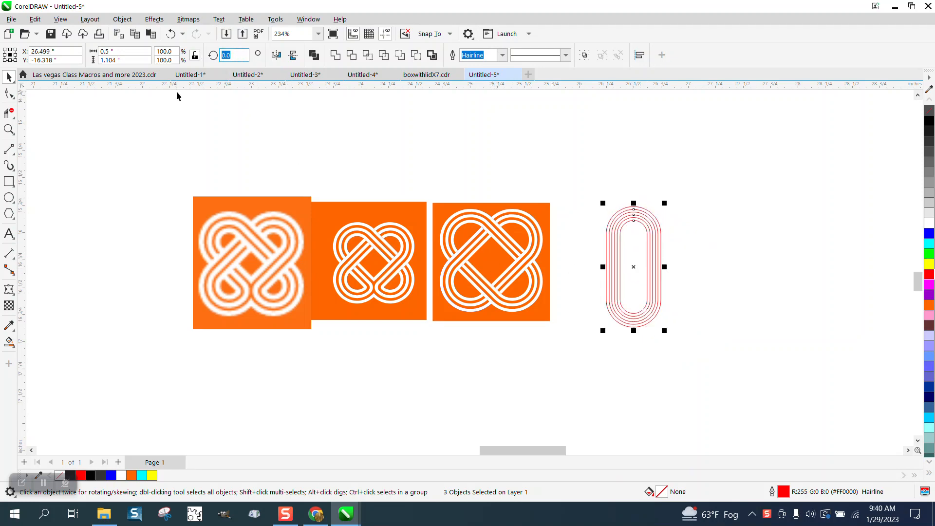
# Rotate the rounded outlines 45 degrees, then duplicate them in place and mirror the copy horizontally to form a crossing pattern
pyautogui.write('45')
pyautogui.press('Return')
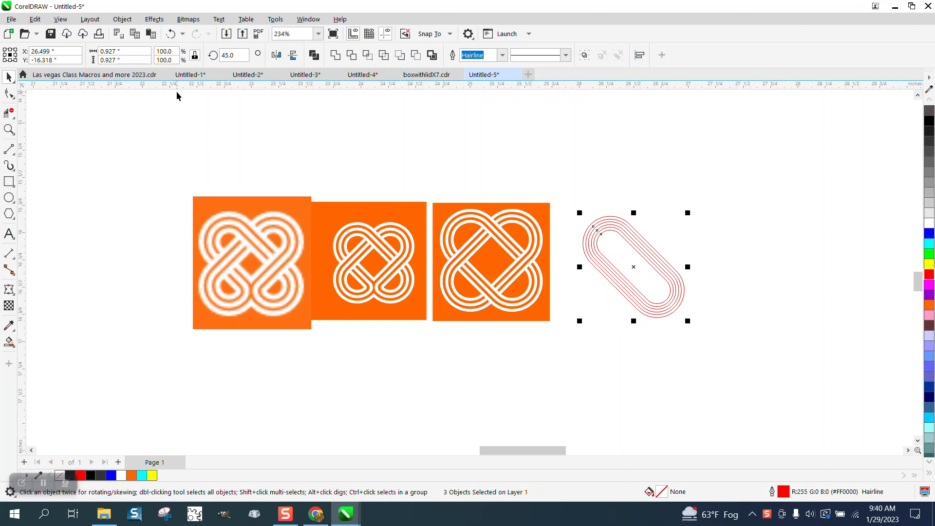
pyautogui.press('KP_Add')
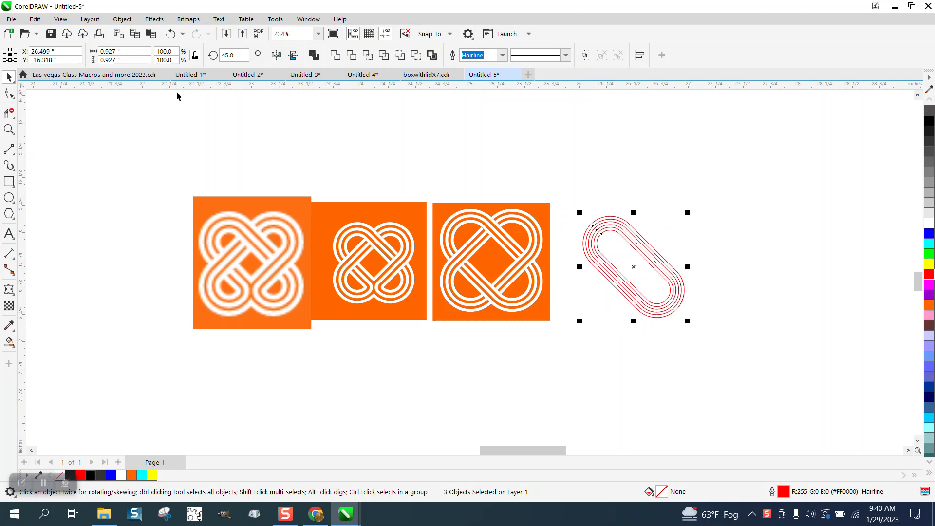
pyautogui.click(275, 55)
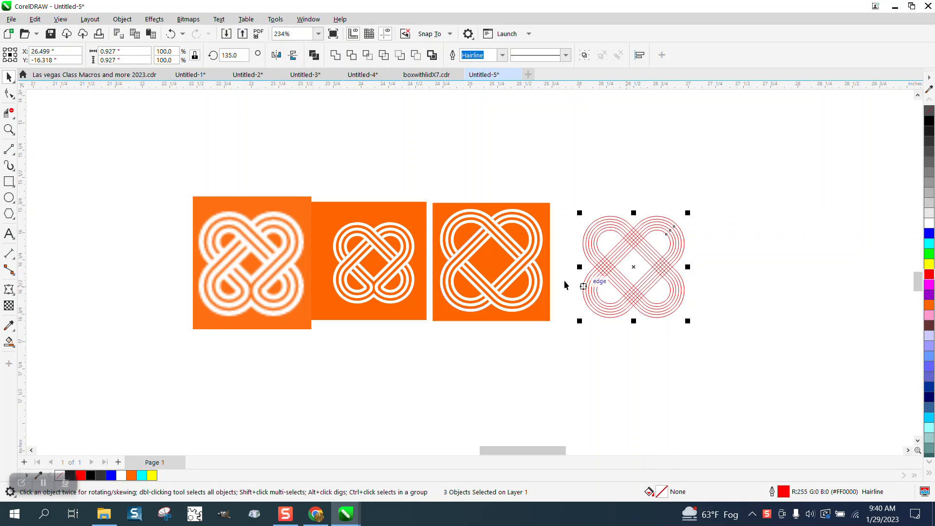
# Compare the lower loops of the blurry reference knot with the bottom crossing of the red outlines
pyautogui.click(9, 129)
pyautogui.moveTo(573, 202); pyautogui.dragTo(736, 339)
pyautogui.scroll(-2, 649, 314)
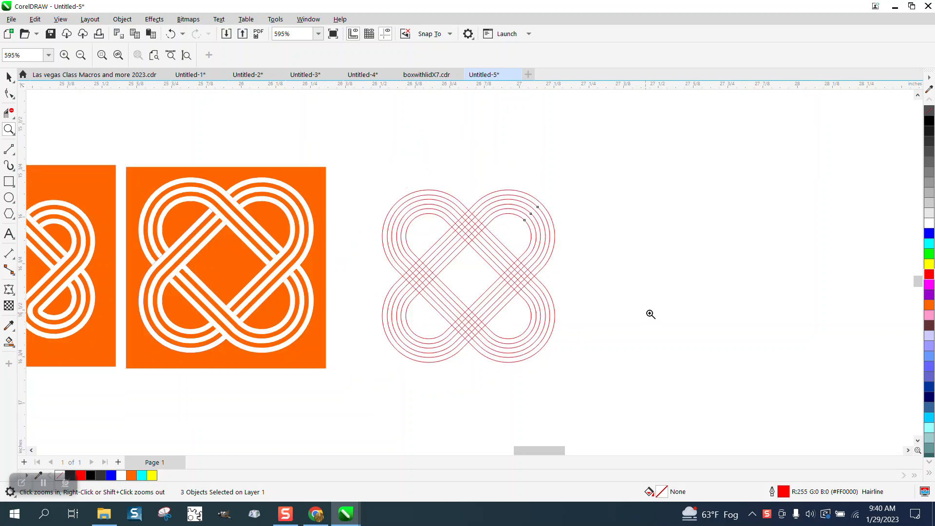
pyautogui.scroll(-1, 619, 306)
pyautogui.moveTo(73, 288); pyautogui.dragTo(135, 341)
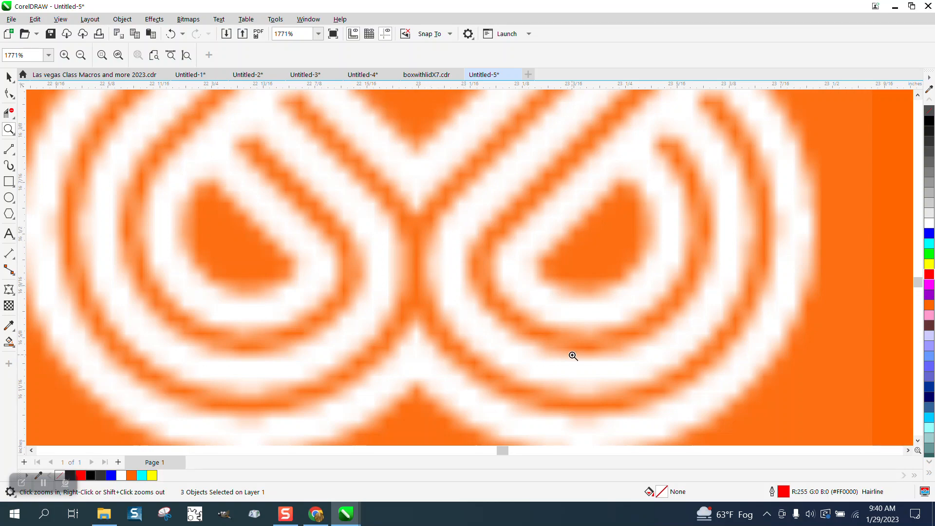
pyautogui.scroll(-5, 284, 258)
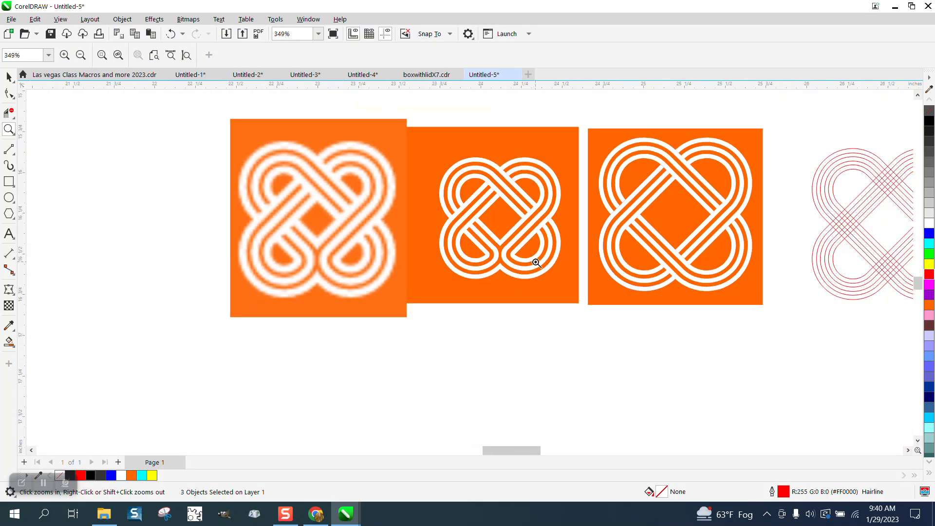
pyautogui.scroll(-1, 674, 255)
pyautogui.moveTo(727, 239); pyautogui.dragTo(823, 309)
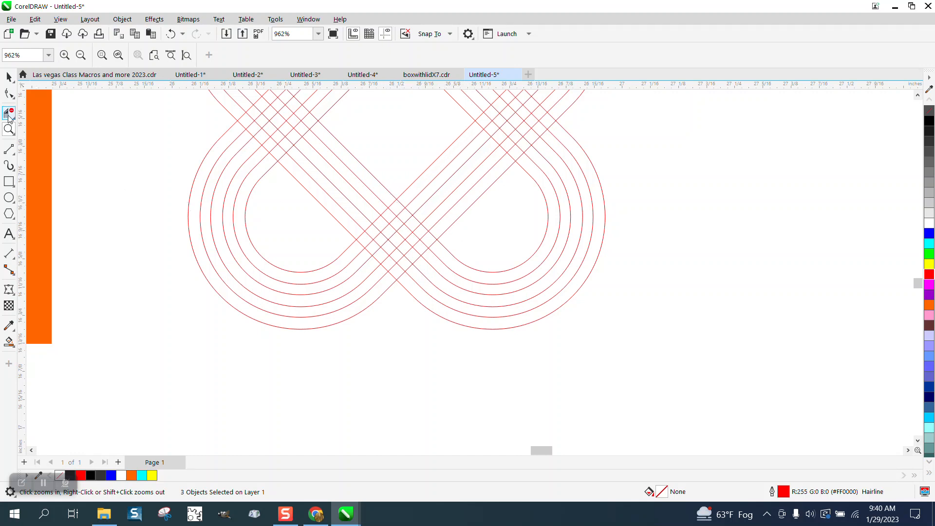
# Try filling the lower-left loop's bands blue with Smart Fill, and undo the fills
pyautogui.click(9, 341)
pyautogui.click(355, 247)
pyautogui.click(375, 269)
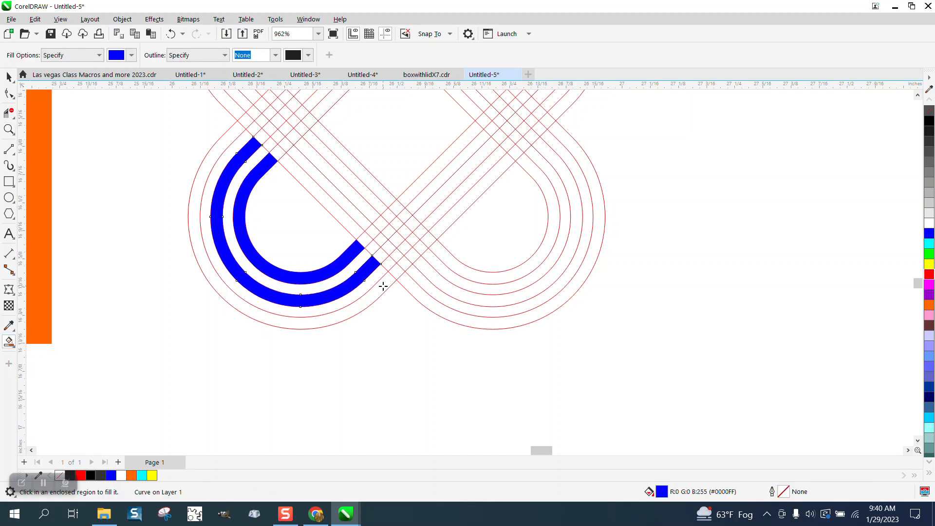
pyautogui.click(382, 284)
pyautogui.click(170, 36)
pyautogui.click(170, 36)
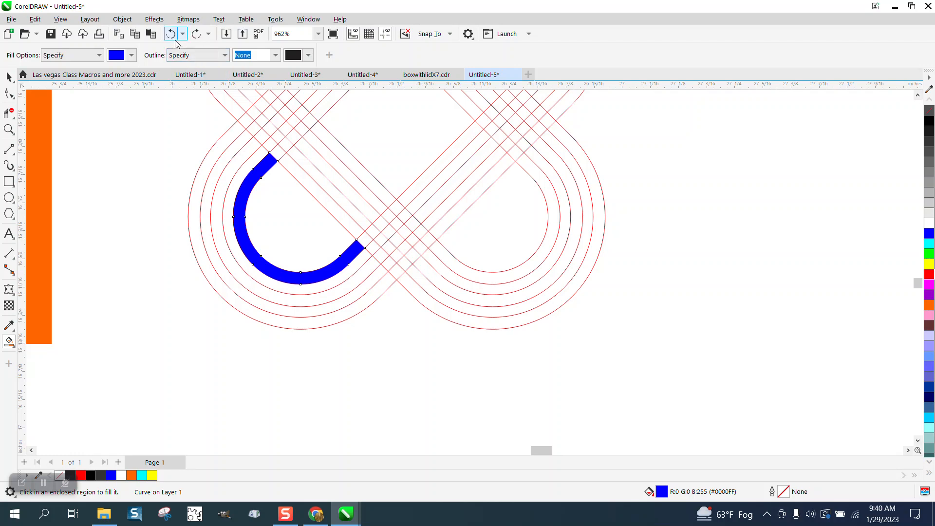
pyautogui.click(171, 36)
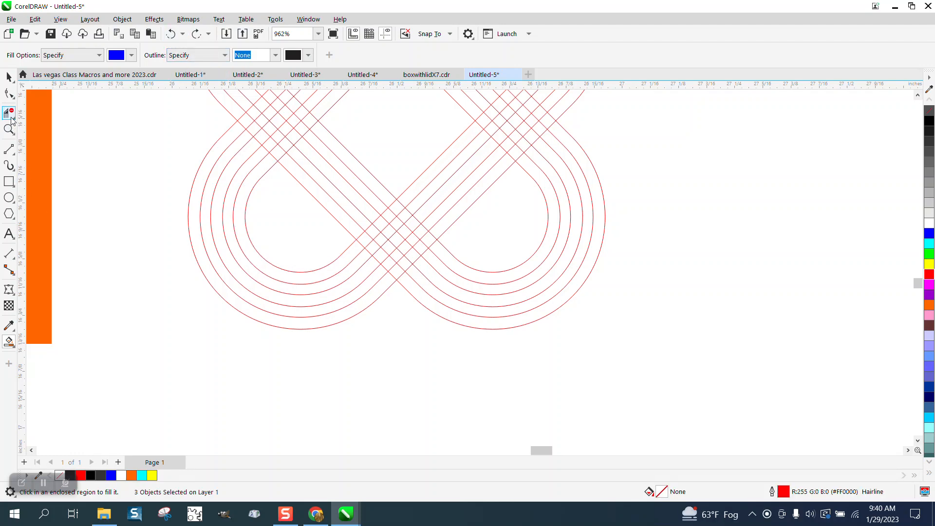
# Remove the outermost line segments at the upper and lower corners of the bottom crossing with Virtual Segment Delete
pyautogui.click(9, 129)
pyautogui.click(414, 221)
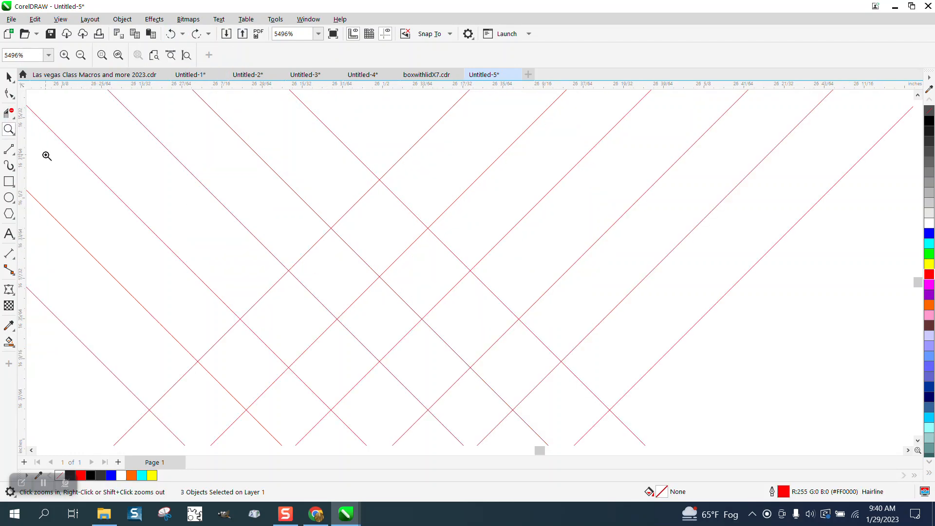
pyautogui.click(9, 113)
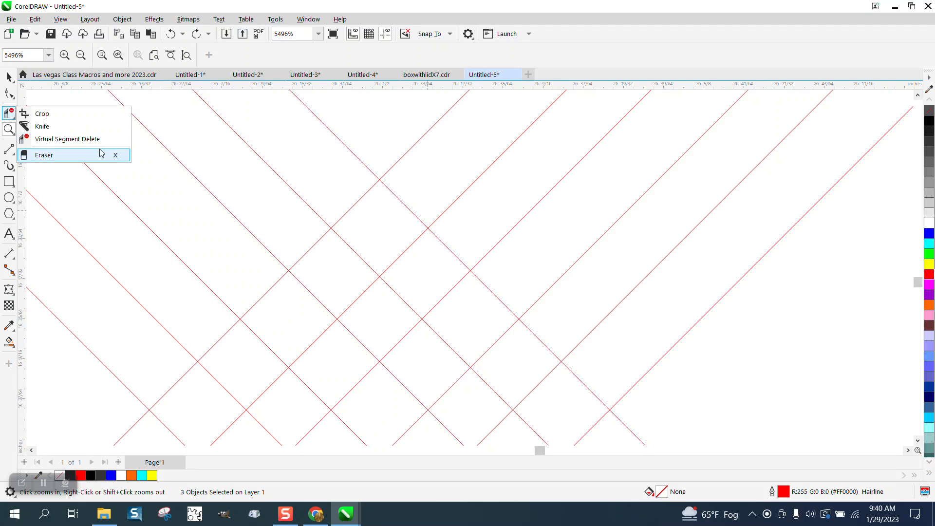
pyautogui.click(53, 139)
pyautogui.click(395, 197)
pyautogui.moveTo(352, 190); pyautogui.dragTo(385, 214)
pyautogui.scroll(-2, 335, 228)
pyautogui.scroll(-1, 335, 229)
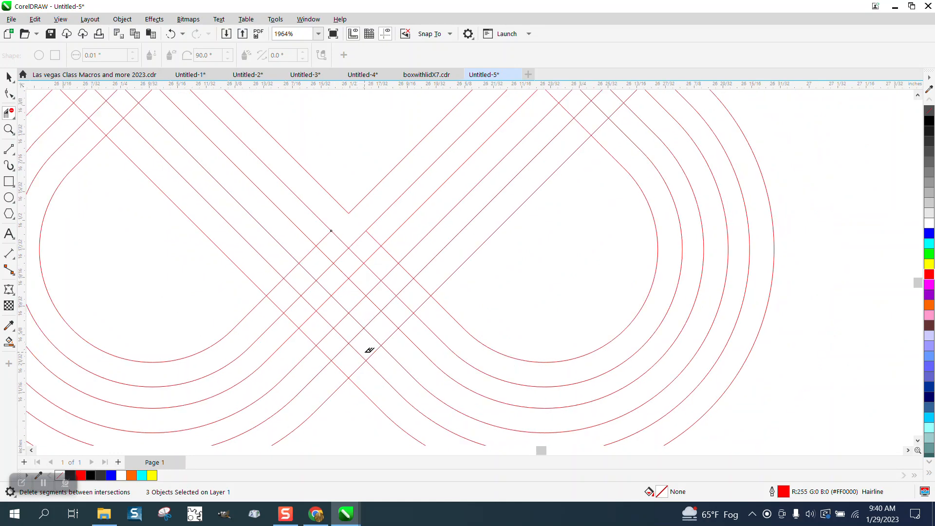
pyautogui.click(341, 368)
pyautogui.click(356, 369)
# Examine how the two lower loops curve apart in the middle orange knot design
pyautogui.scroll(-4, 359, 365)
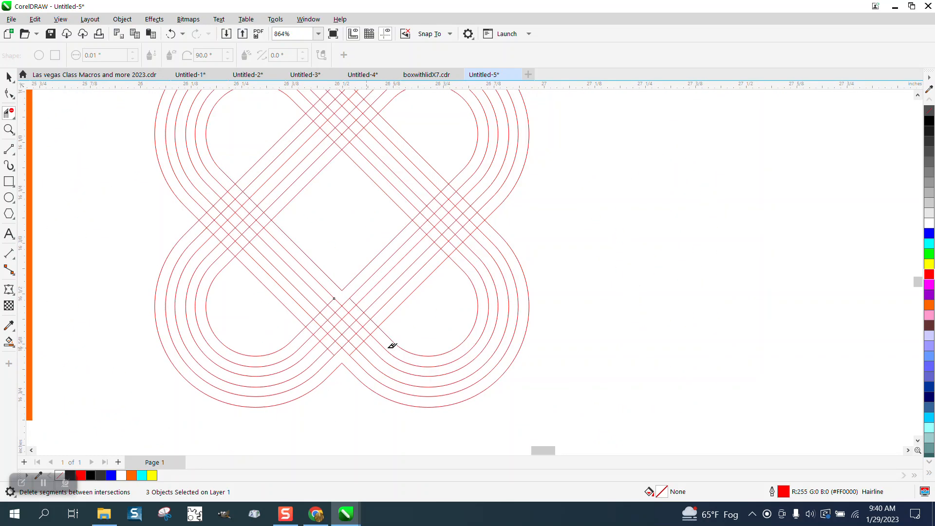
pyautogui.scroll(-2, 211, 350)
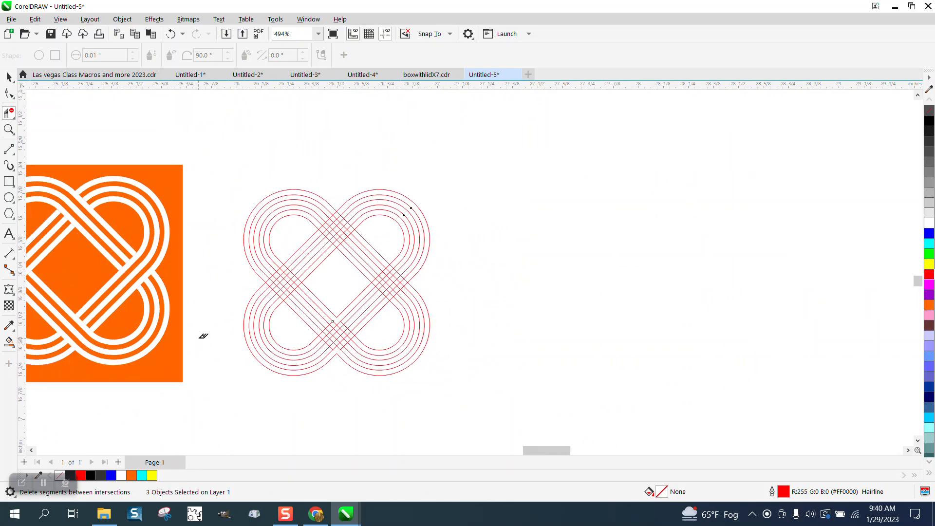
pyautogui.scroll(-2, 159, 349)
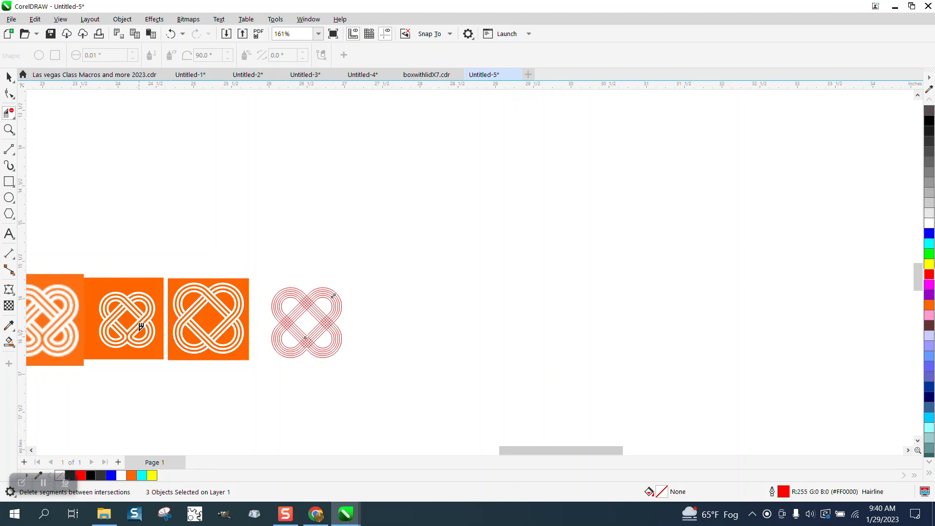
pyautogui.click(8, 129)
pyautogui.moveTo(107, 299); pyautogui.dragTo(210, 355)
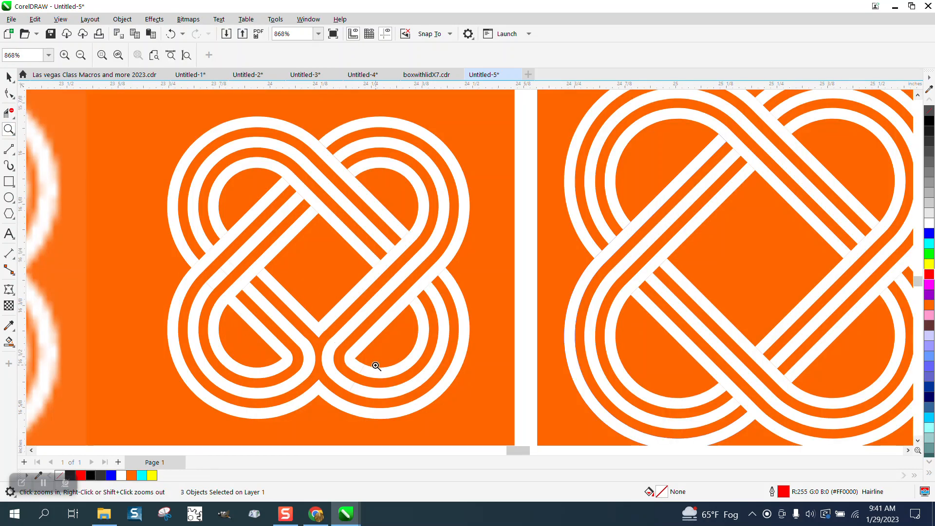
pyautogui.scroll(-1, 284, 332)
pyautogui.scroll(-2, 270, 327)
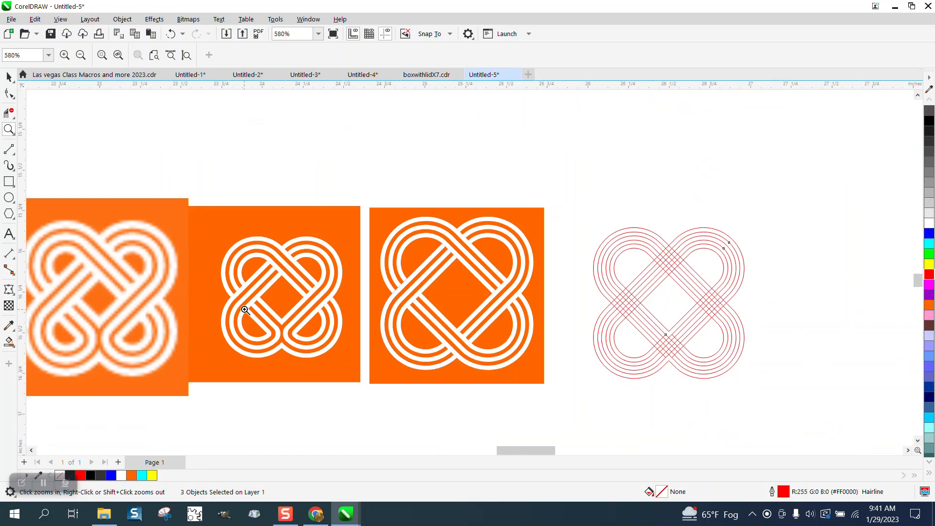
# Draw a 3-point curve about 0.108 in tall, bulging left between two vertically aligned line intersections in the bottom crossing
pyautogui.moveTo(665, 318); pyautogui.dragTo(744, 378)
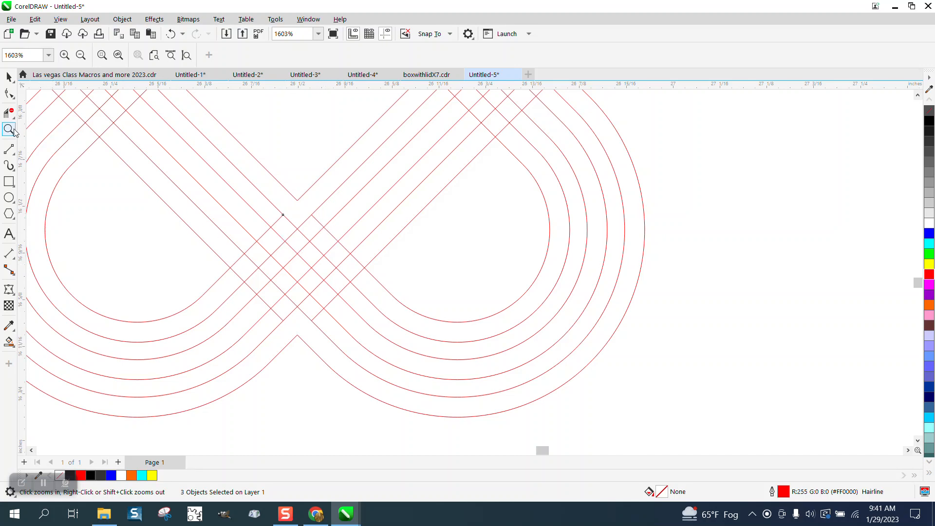
pyautogui.click(14, 168)
pyautogui.click(14, 154)
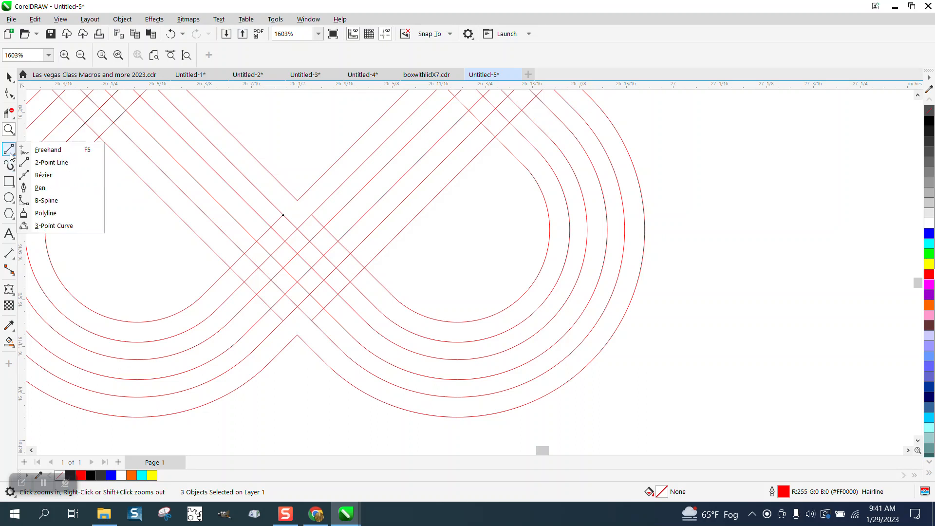
pyautogui.click(53, 226)
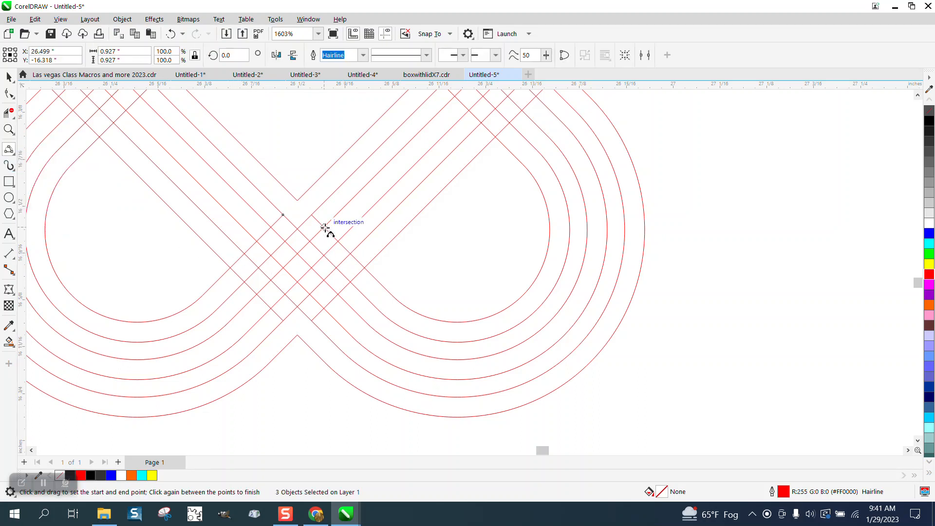
pyautogui.moveTo(324, 227); pyautogui.dragTo(324, 308)
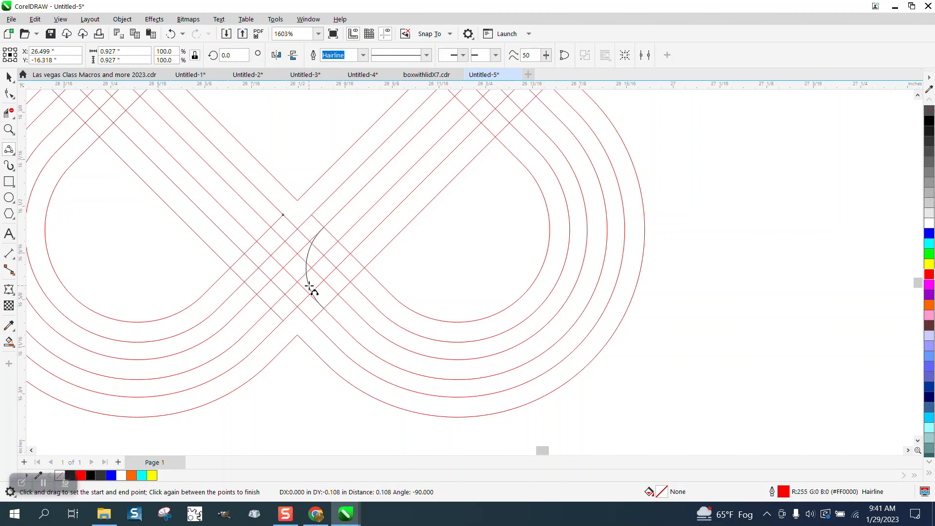
pyautogui.click(309, 287)
# Draw a second 3-point curve about 0.071 in tall, nested to the right of the first between the next pair of intersections
pyautogui.click(9, 129)
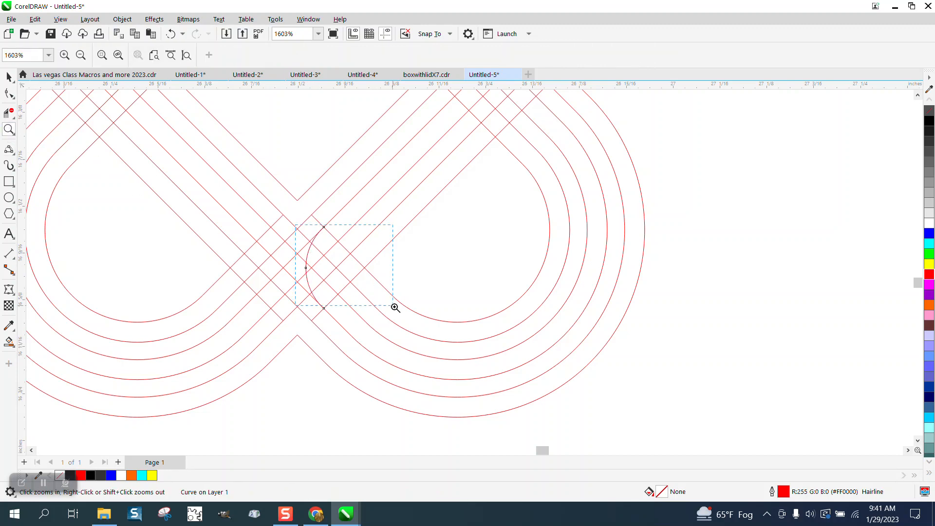
pyautogui.moveTo(395, 308); pyautogui.dragTo(315, 231)
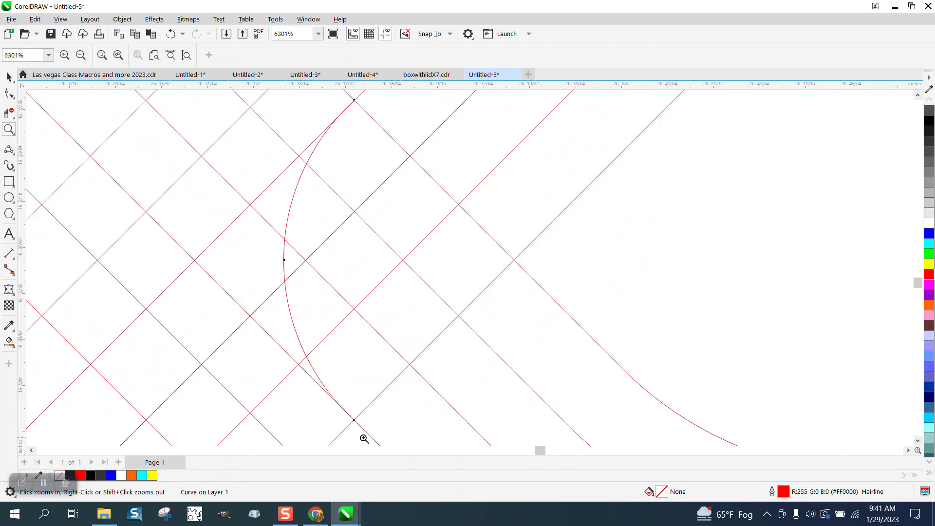
pyautogui.click(9, 77)
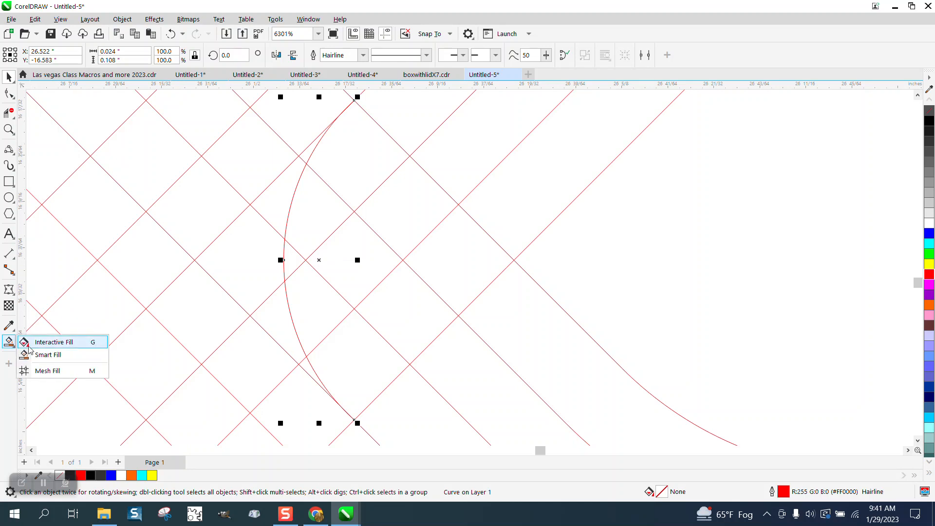
pyautogui.moveTo(7, 277)
pyautogui.moveTo(9, 165)
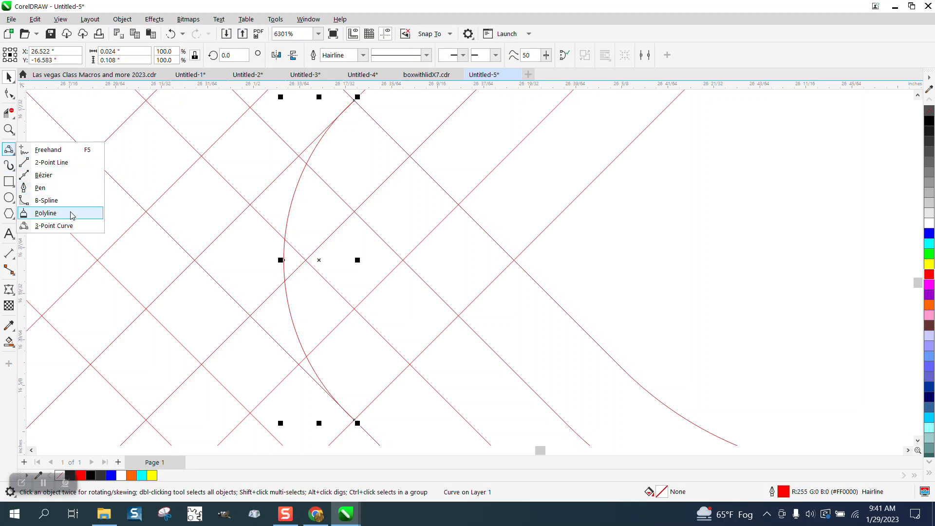
pyautogui.click(55, 225)
pyautogui.moveTo(410, 156); pyautogui.dragTo(410, 363)
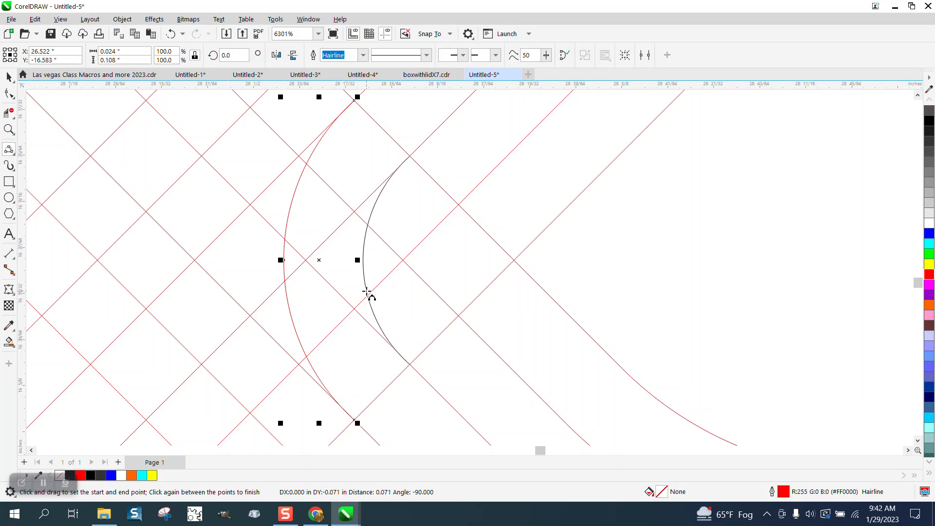
pyautogui.click(366, 291)
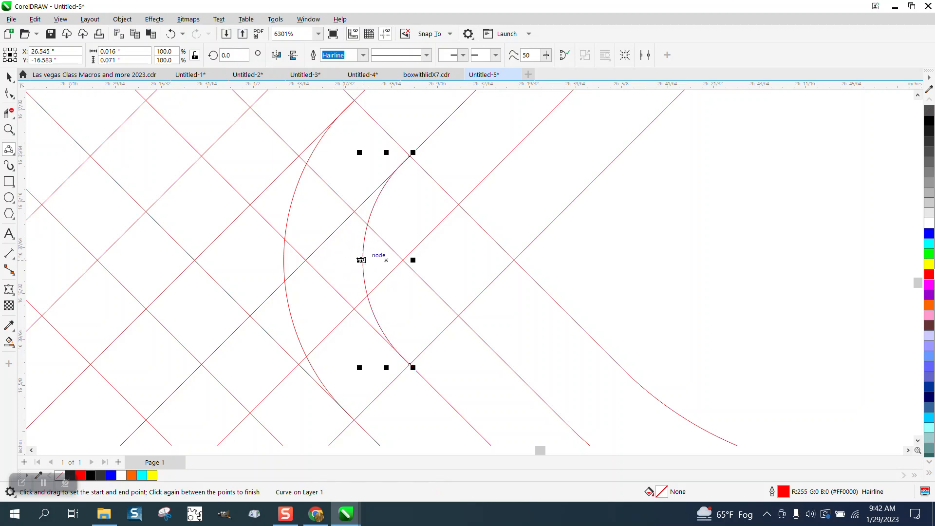
pyautogui.scroll(-1, 362, 260)
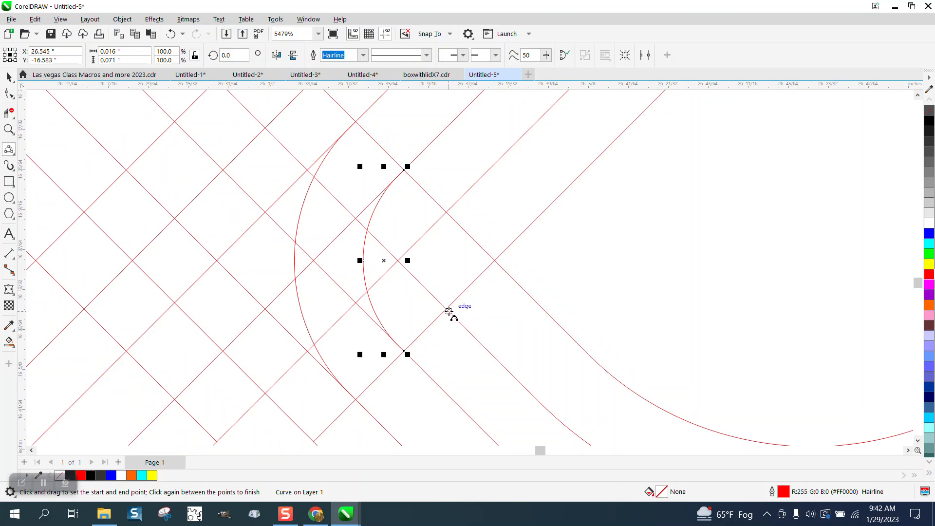
# Draw a third 3-point curve about 0.038 in tall, nested inside the previous two between the next pair of intersections
pyautogui.moveTo(446, 308); pyautogui.dragTo(446, 212)
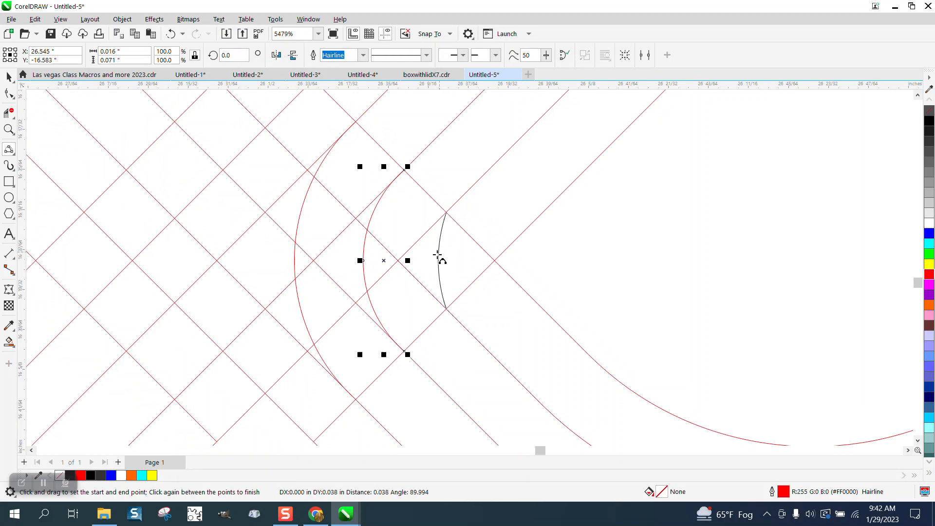
pyautogui.click(428, 260)
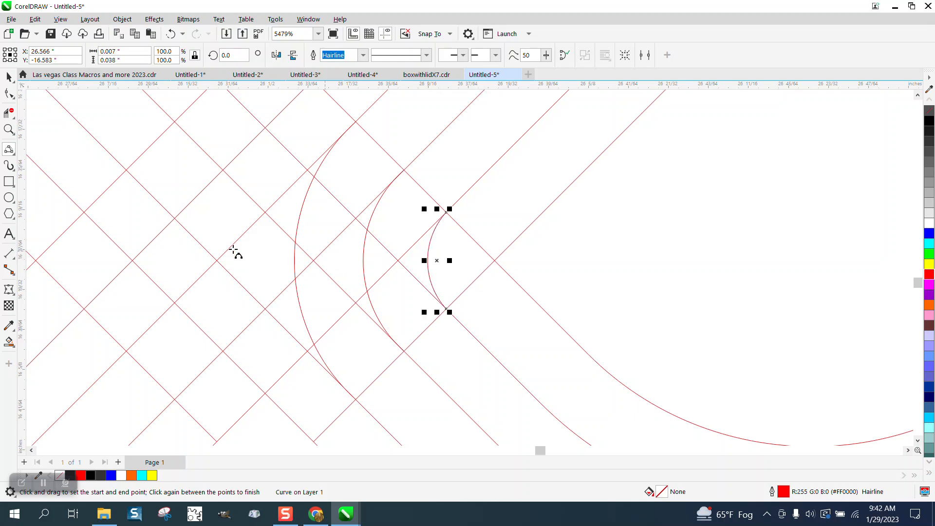
# Delete the line segments just outside the smallest curve with Virtual Segment Delete, undoing the last excess deletion
pyautogui.click(9, 114)
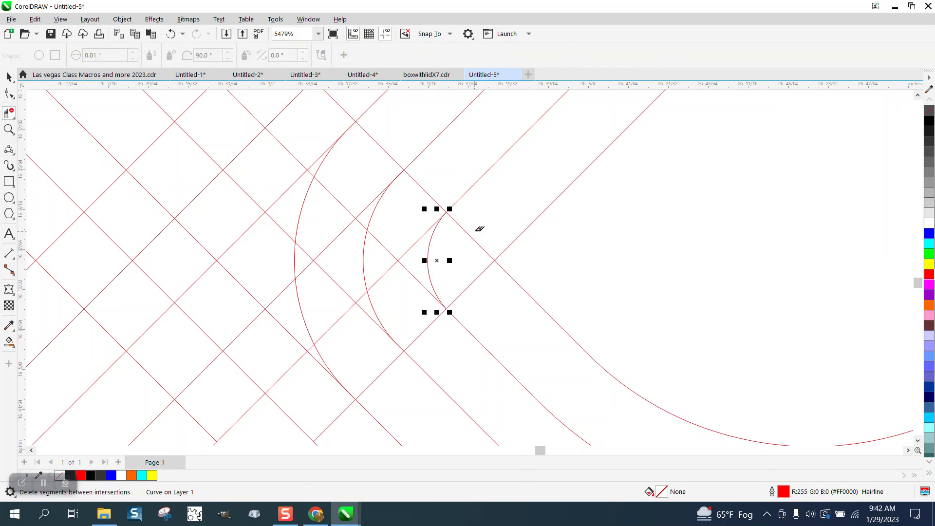
pyautogui.click(471, 235)
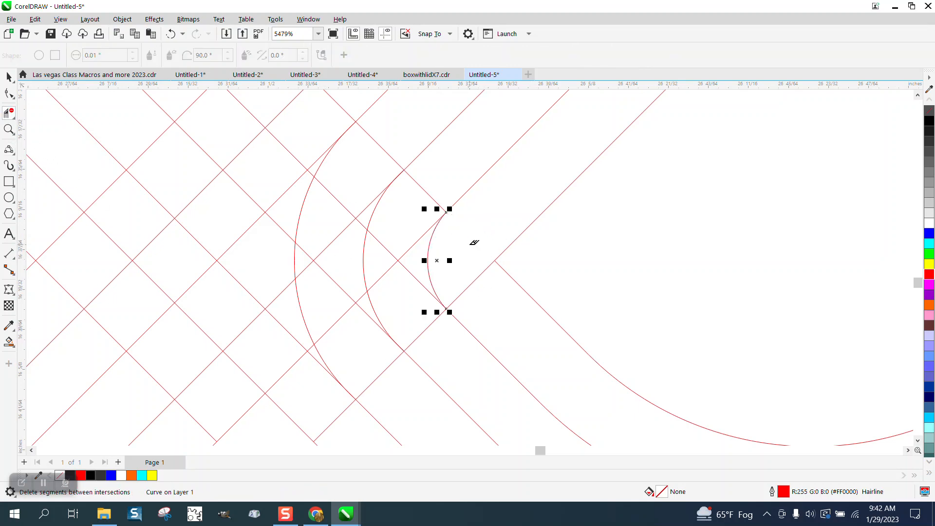
pyautogui.click(475, 282)
pyautogui.click(423, 190)
pyautogui.click(399, 261)
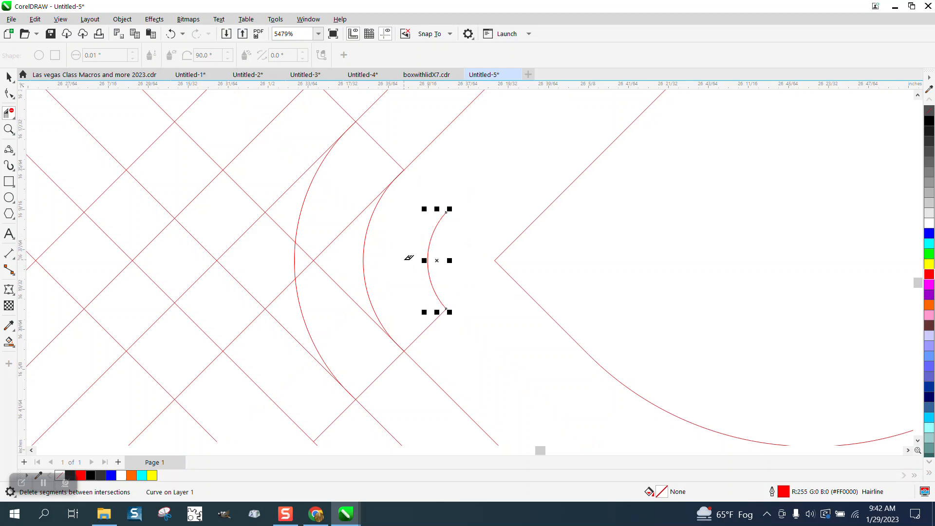
pyautogui.click(170, 34)
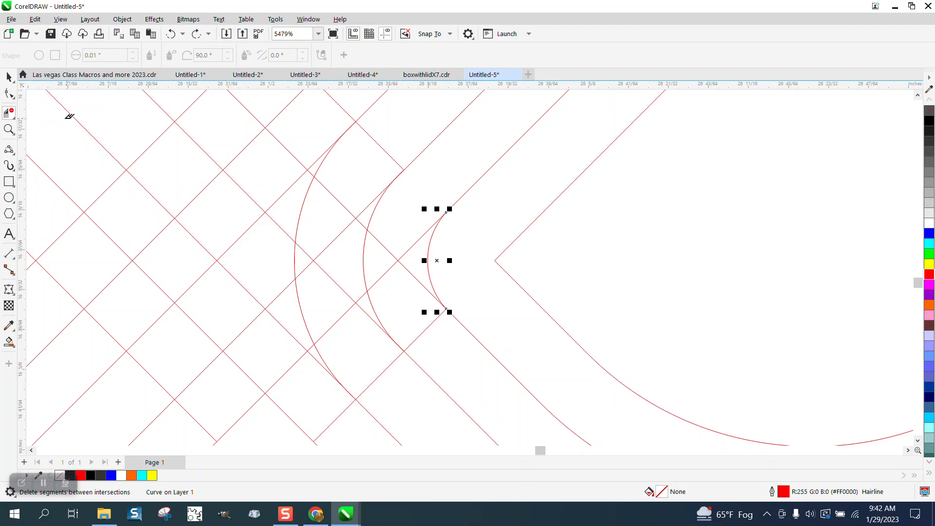
# Select the smallest curve's upper end node and examine closely where it meets the diagonal line
pyautogui.press('z')
pyautogui.moveTo(419, 200); pyautogui.dragTo(493, 234)
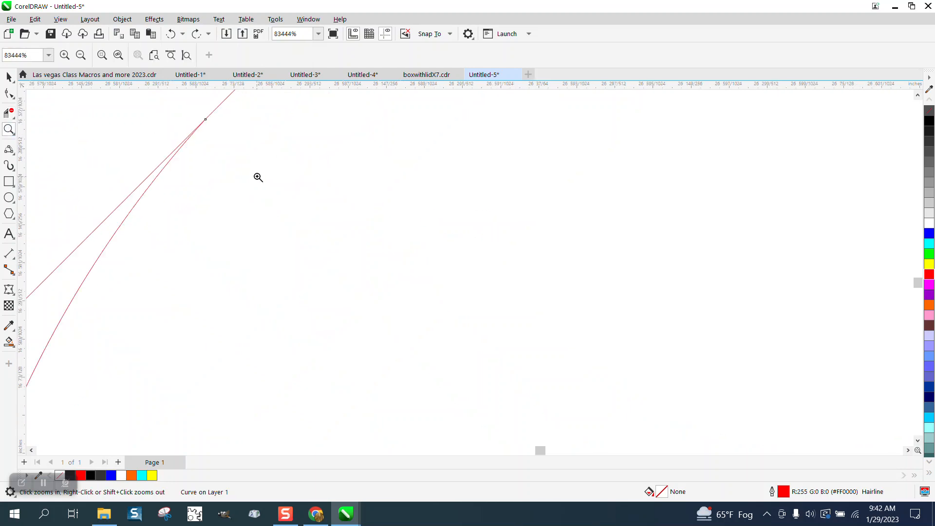
pyautogui.click(231, 142)
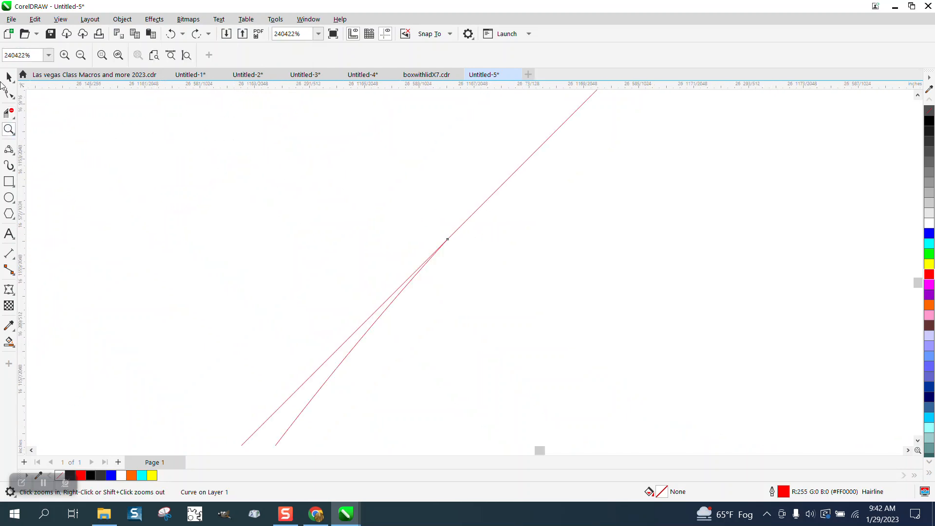
pyautogui.press('F10')
pyautogui.click(448, 240)
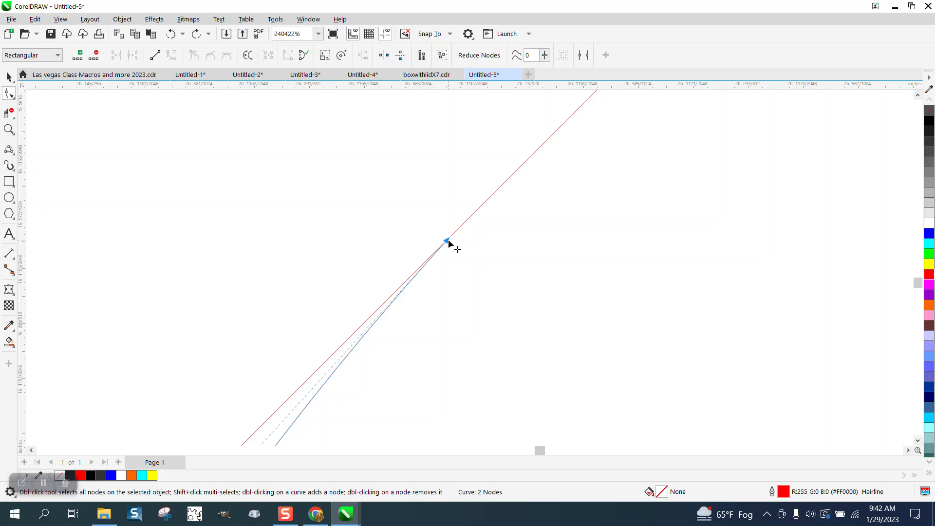
pyautogui.scroll(-1, 485, 211)
pyautogui.scroll(-6, 475, 204)
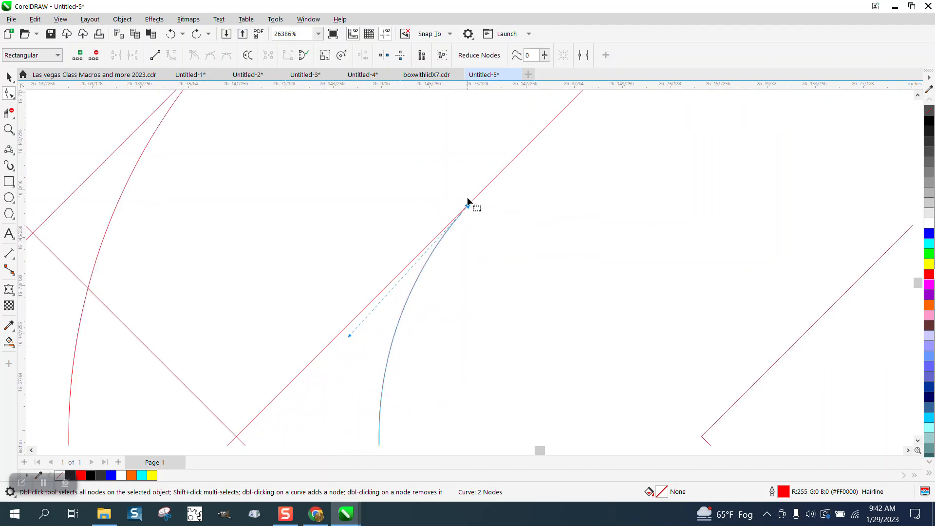
# Delete the leftover line segments between the smallest and middle curves with Virtual Segment Delete
pyautogui.click(10, 113)
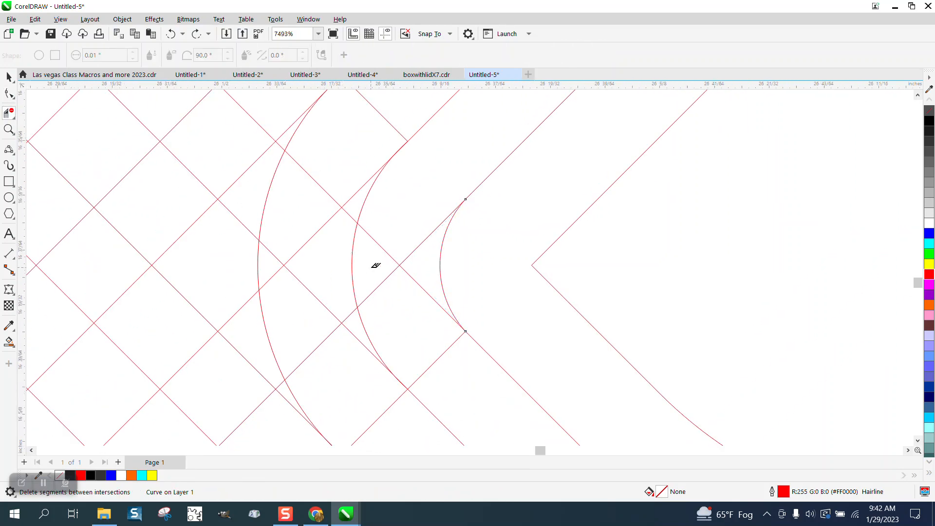
pyautogui.click(411, 254)
pyautogui.click(413, 280)
pyautogui.click(392, 273)
pyautogui.click(448, 350)
# Delete the leftover line segments between the middle and largest curves of the bottom crossing
pyautogui.scroll(-3, 432, 313)
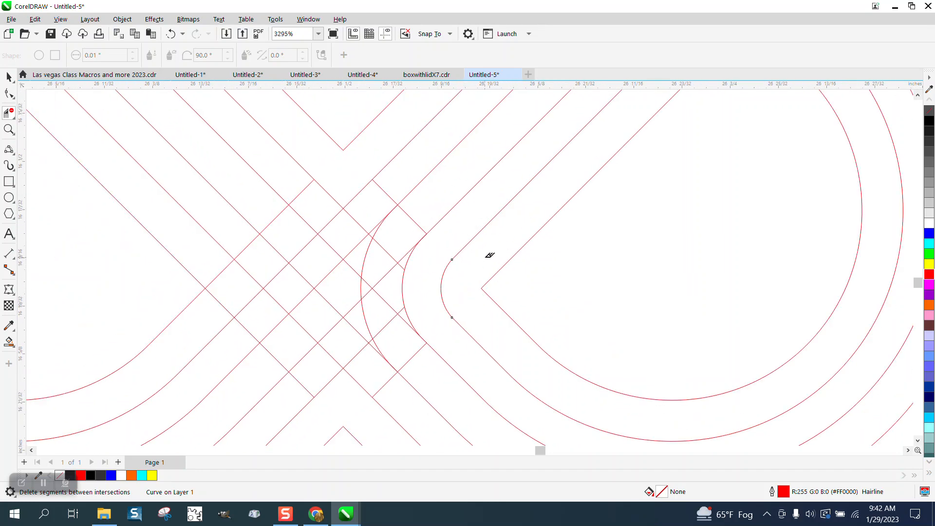
pyautogui.click(387, 251)
pyautogui.click(398, 263)
pyautogui.click(377, 289)
pyautogui.click(373, 290)
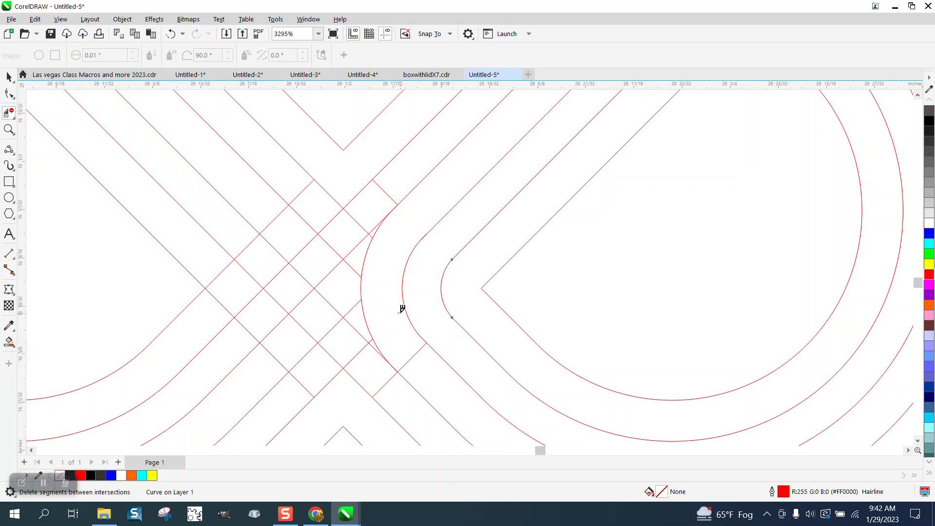
pyautogui.click(414, 351)
# Cut the crossing segments out of the three rising bands at the right crossing with Virtual Segment Delete
pyautogui.scroll(-5, 422, 249)
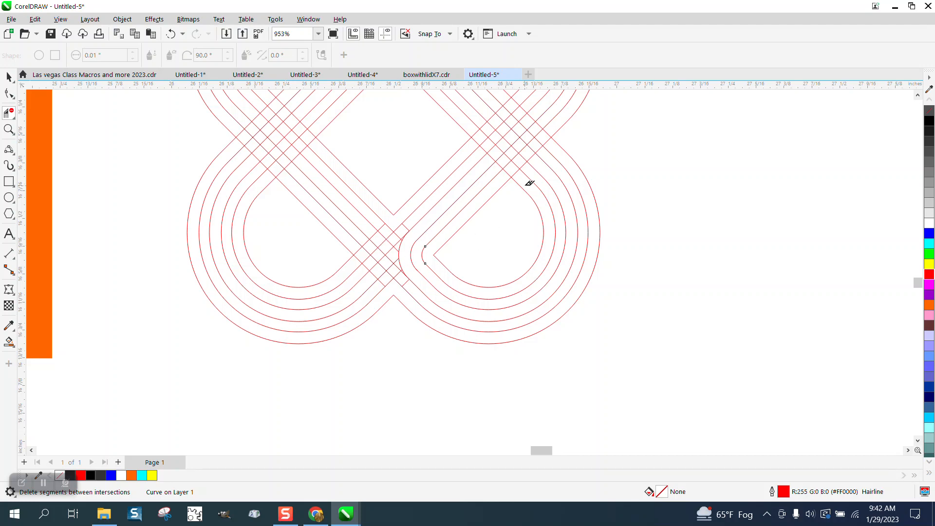
pyautogui.scroll(-2, 455, 309)
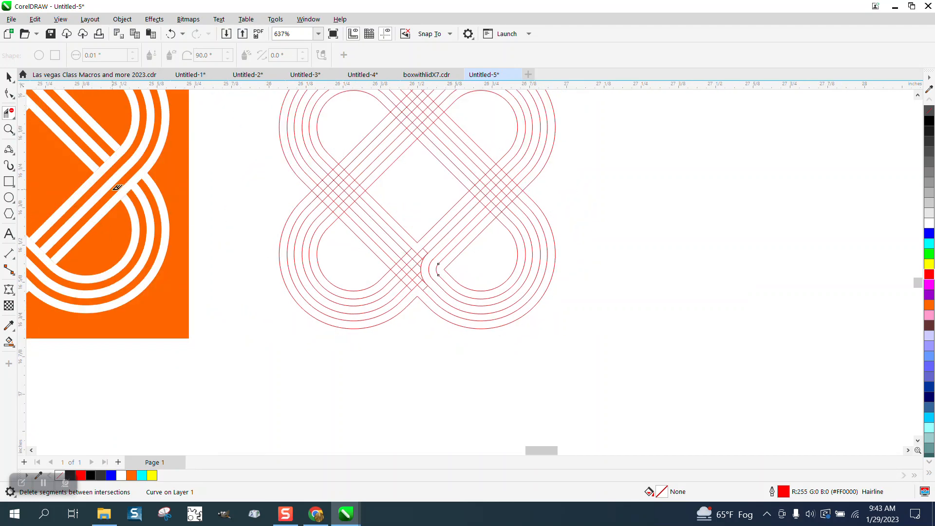
pyautogui.click(9, 129)
pyautogui.moveTo(382, 139); pyautogui.dragTo(572, 253)
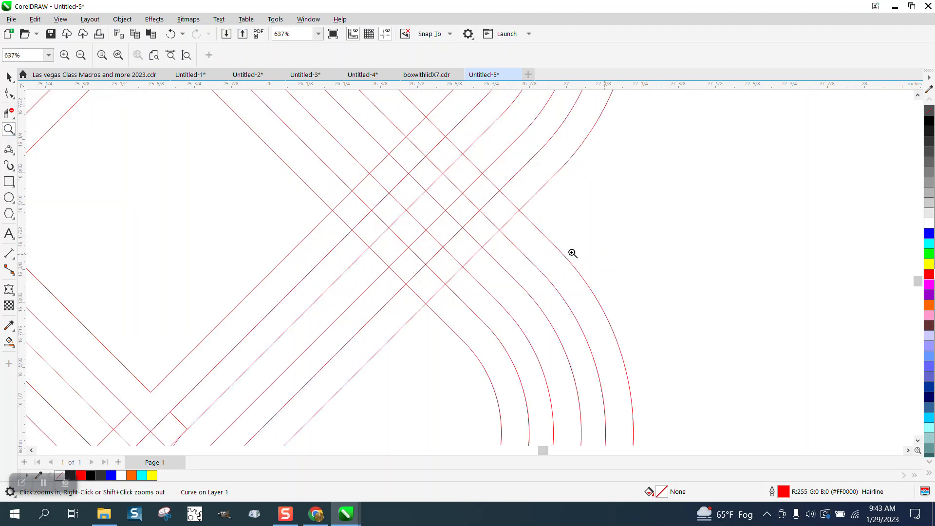
pyautogui.click(9, 113)
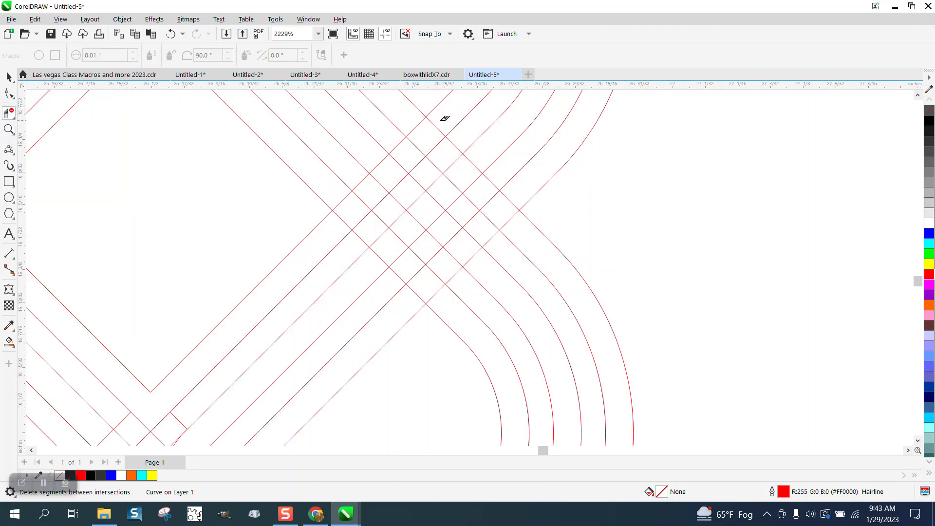
pyautogui.moveTo(445, 119); pyautogui.dragTo(338, 226)
pyautogui.moveTo(491, 150); pyautogui.dragTo(374, 263)
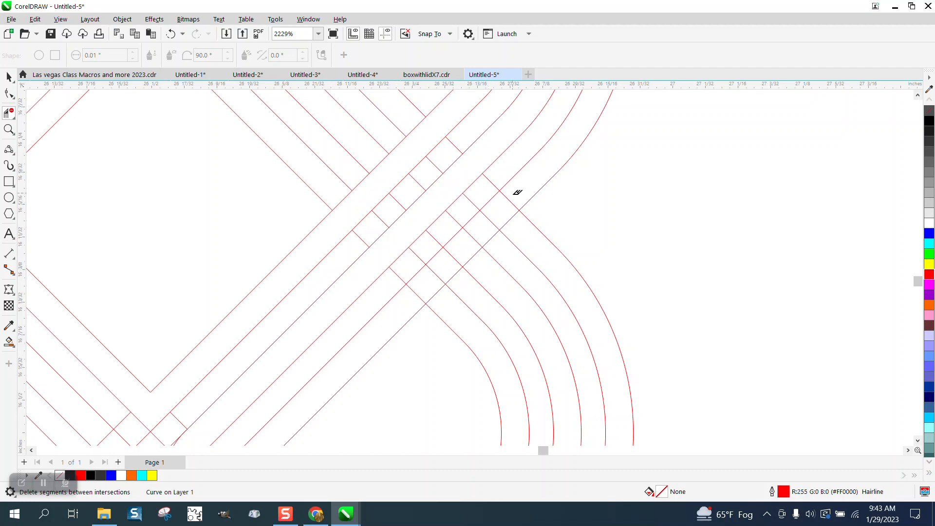
pyautogui.moveTo(516, 193)
pyautogui.mouseDown()
pyautogui.moveTo(474, 253)
pyautogui.moveTo(408, 299)
pyautogui.mouseUp()
# Cut the crossing segments out of the three bands descending to the right at the top crossing
pyautogui.scroll(-1, 536, 290)
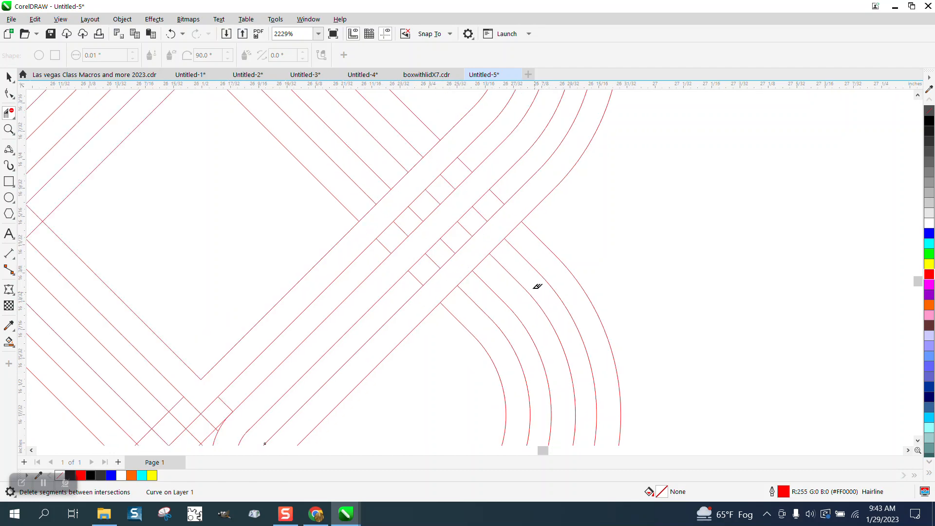
pyautogui.scroll(-2, 537, 287)
pyautogui.scroll(-1, 491, 234)
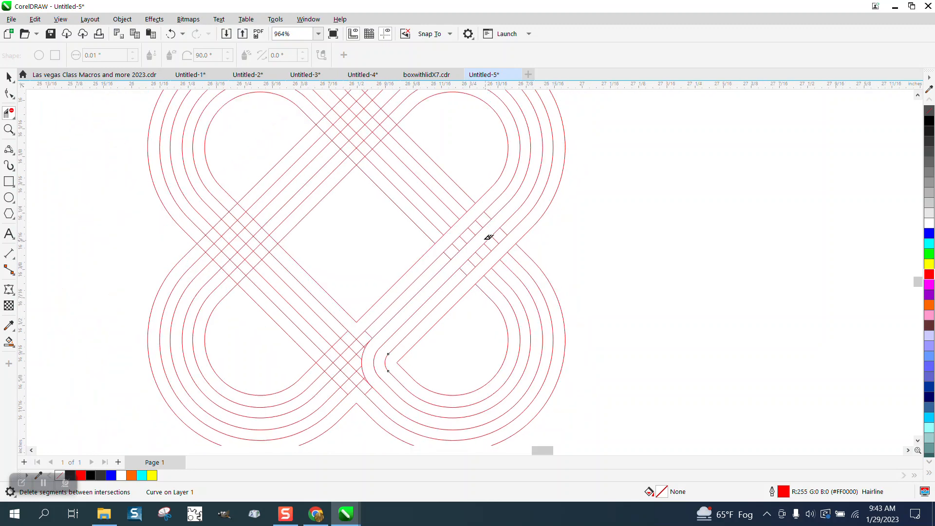
pyautogui.scroll(-1, 408, 138)
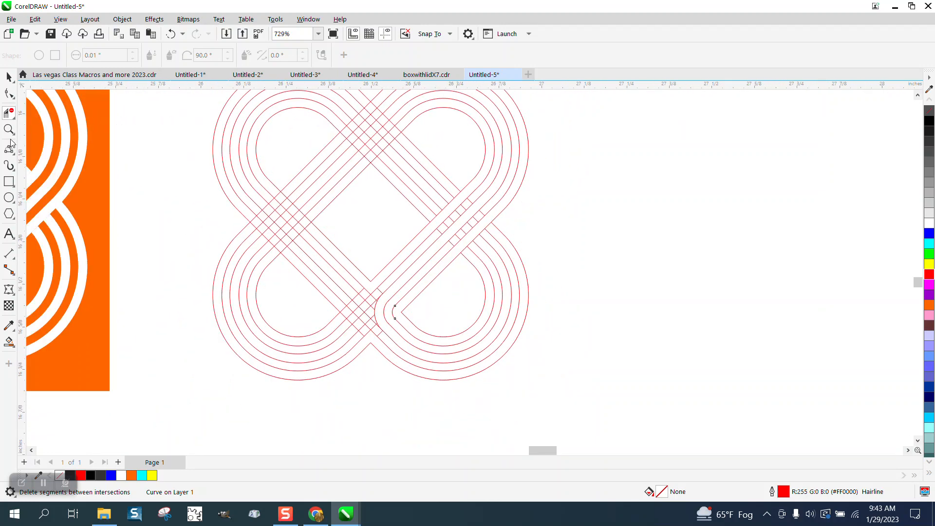
pyautogui.moveTo(319, 104); pyautogui.dragTo(437, 182)
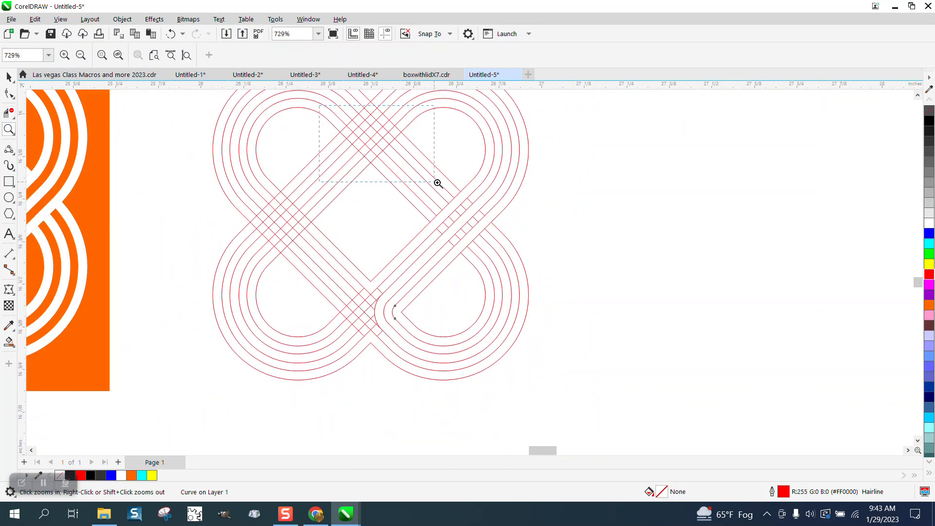
pyautogui.click(6, 118)
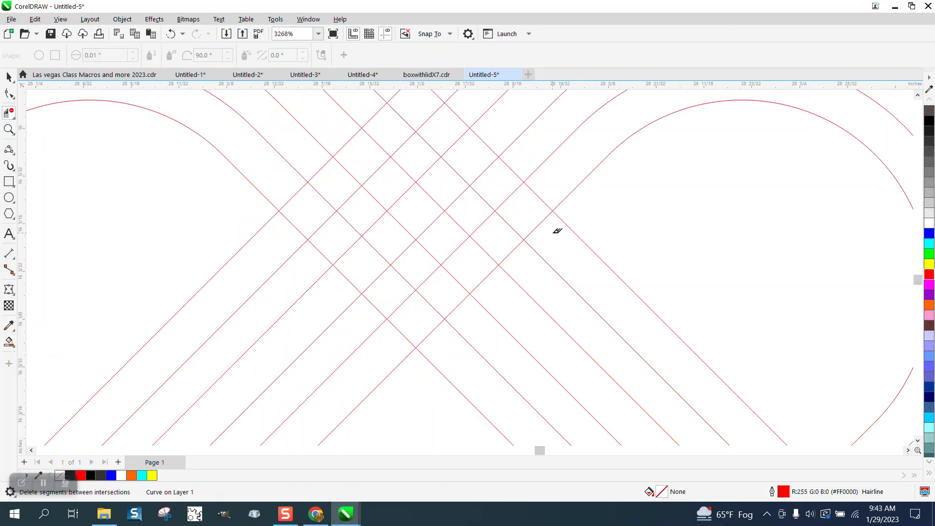
pyautogui.moveTo(554, 230)
pyautogui.mouseDown()
pyautogui.moveTo(399, 89)
pyautogui.moveTo(424, 117)
pyautogui.mouseUp()
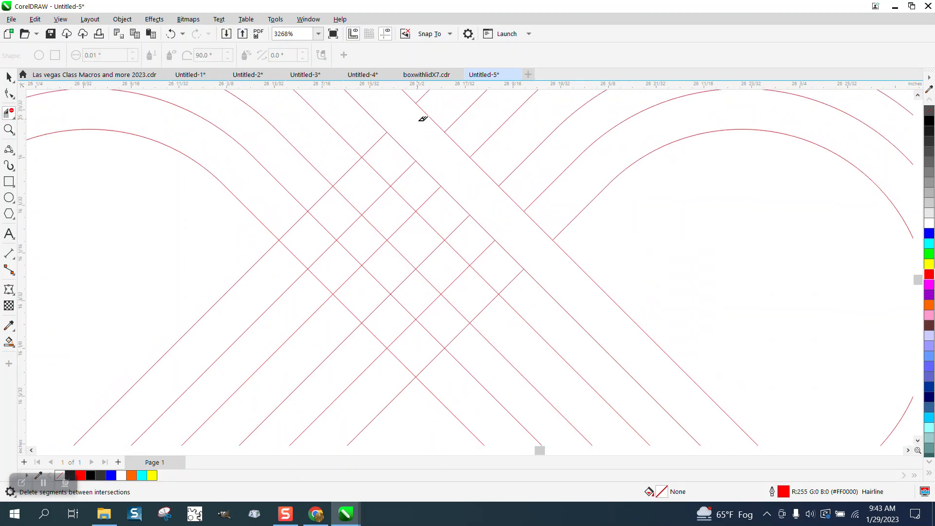
pyautogui.moveTo(500, 324); pyautogui.dragTo(336, 161)
pyautogui.moveTo(438, 351)
pyautogui.mouseDown()
pyautogui.moveTo(290, 209)
pyautogui.moveTo(321, 226)
pyautogui.mouseUp()
# Cut the crossing segments out of the three rising bands at the left crossing
pyautogui.scroll(-3, 320, 226)
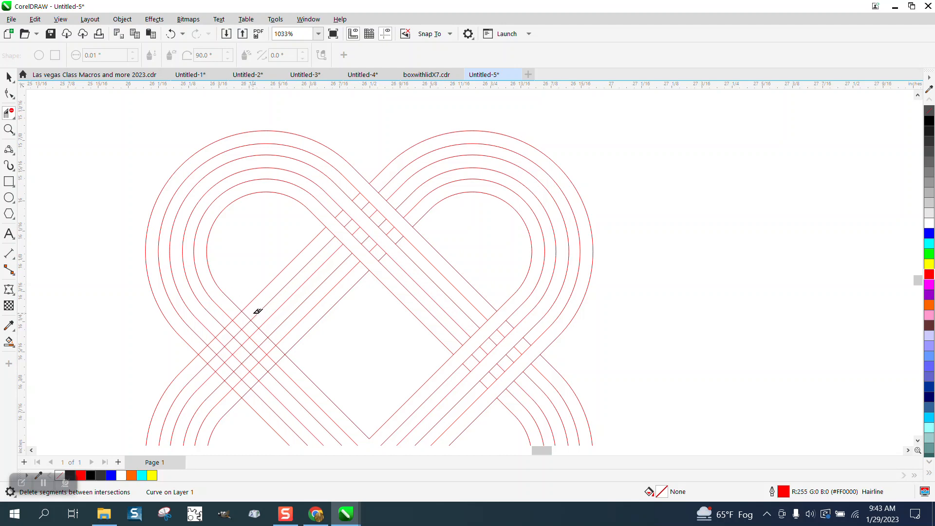
pyautogui.moveTo(255, 308); pyautogui.dragTo(191, 369)
pyautogui.moveTo(271, 328); pyautogui.dragTo(220, 378)
pyautogui.moveTo(287, 345); pyautogui.dragTo(234, 391)
# Fill the innermost band of the upper-right loop in blue with Smart Fill and move the filled shape right, clear of the knot
pyautogui.scroll(-2, 103, 225)
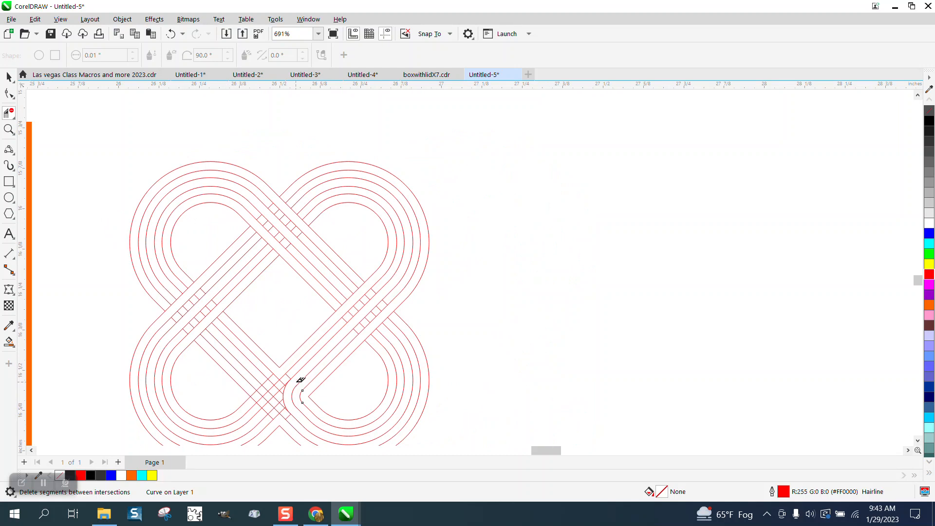
pyautogui.click(8, 341)
pyautogui.click(370, 284)
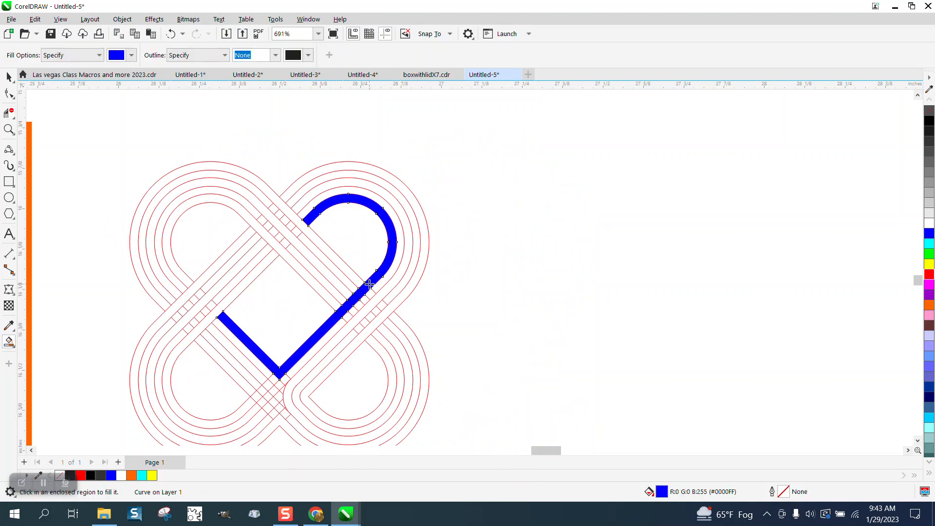
pyautogui.press('Right')
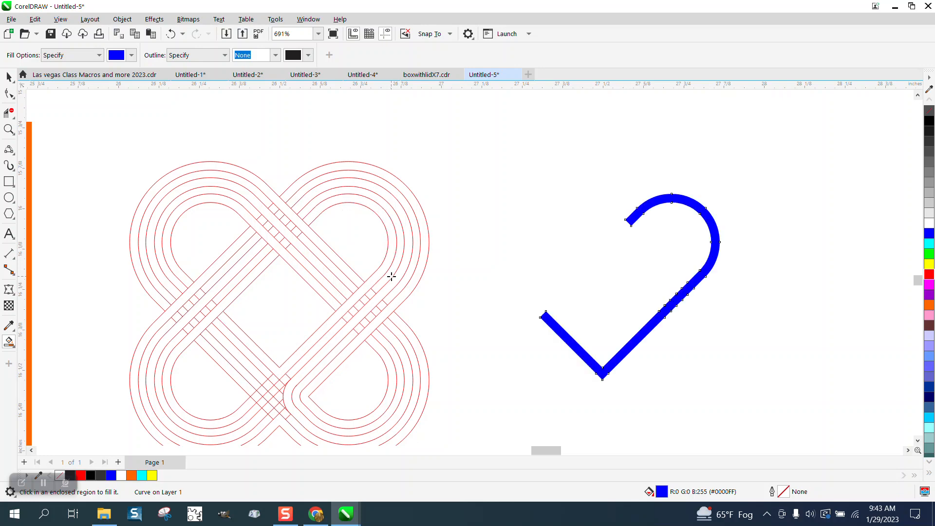
# Try a blue Smart Fill on the middle band of the upper-right loop, and undo it
pyautogui.click(397, 277)
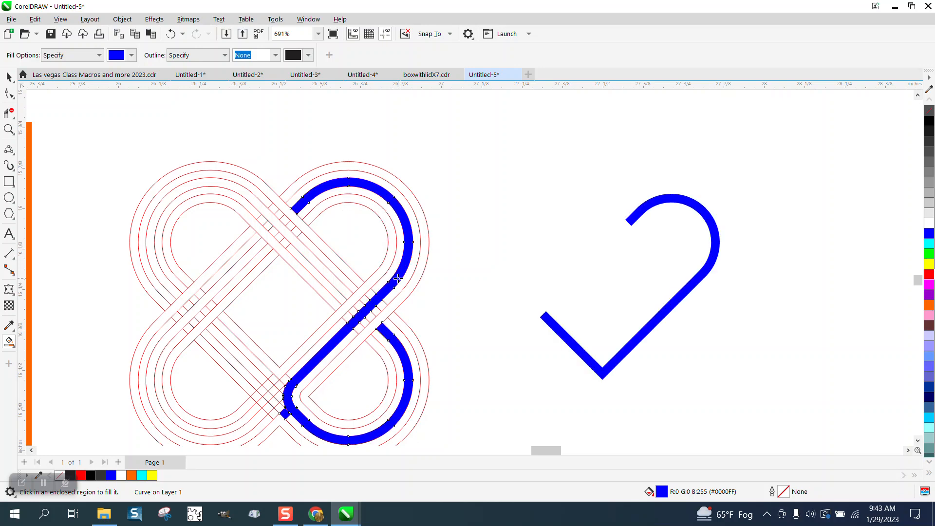
pyautogui.click(170, 34)
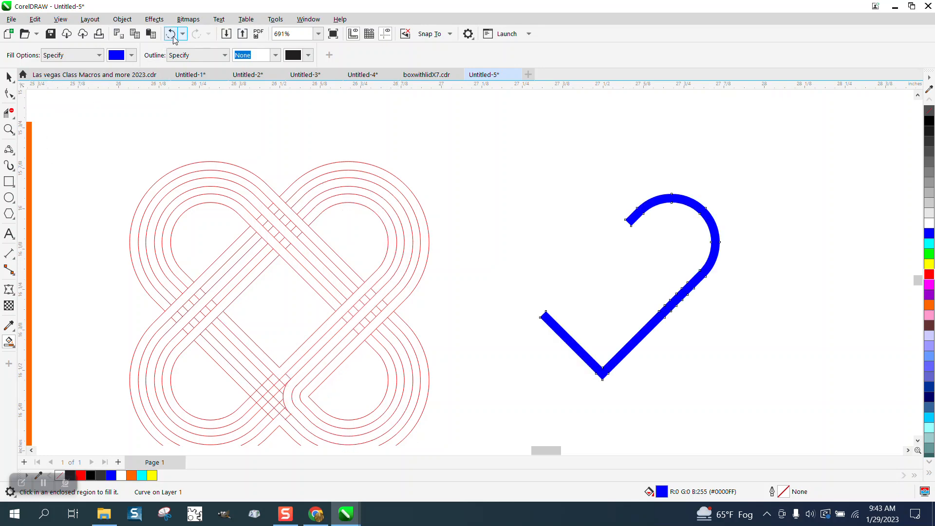
# Delete the sliver of overlapping segment where the rounded band edge meets the straight line at the bottom crossing, using Virtual Segment Delete
pyautogui.click(8, 129)
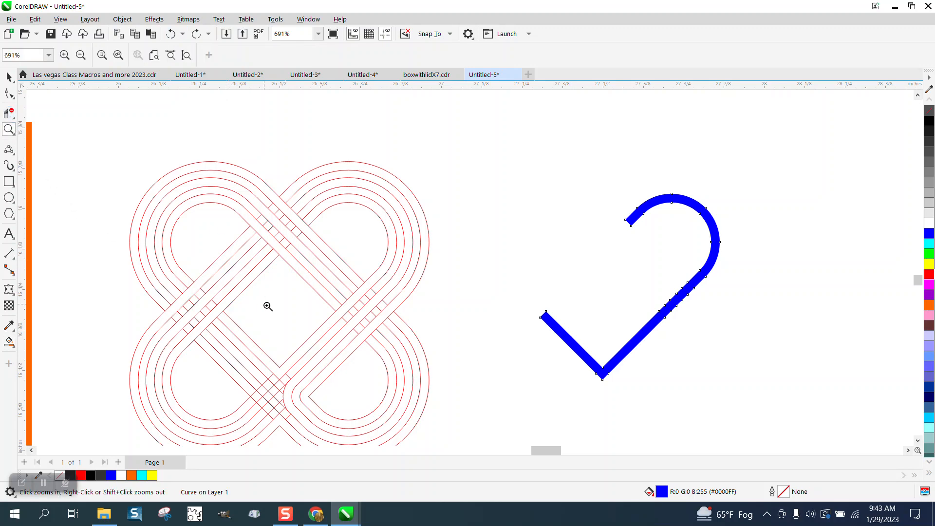
pyautogui.moveTo(262, 379); pyautogui.dragTo(325, 423)
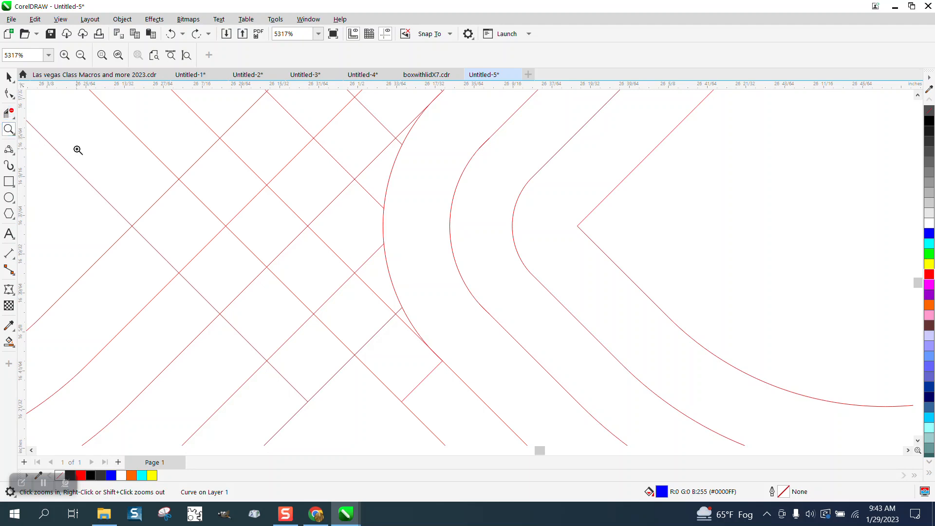
pyautogui.moveTo(388, 286); pyautogui.dragTo(495, 364)
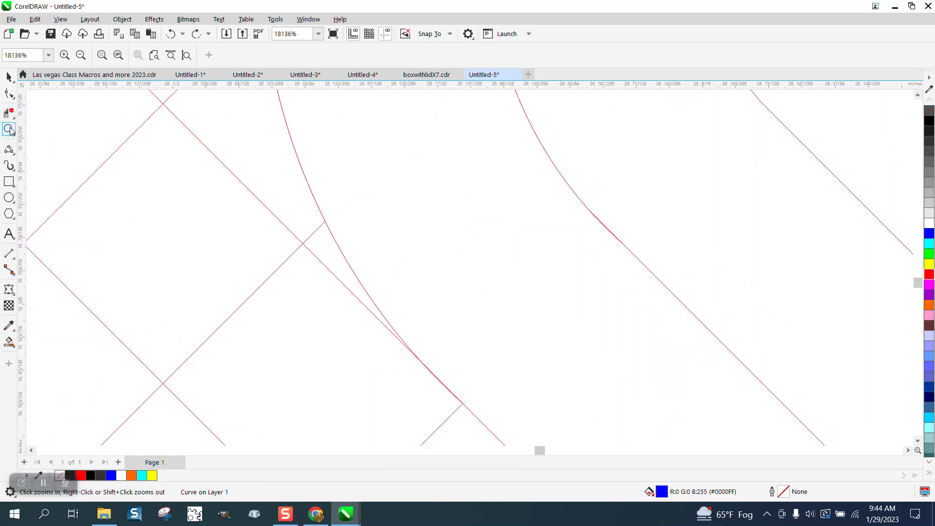
pyautogui.moveTo(366, 319); pyautogui.dragTo(575, 460)
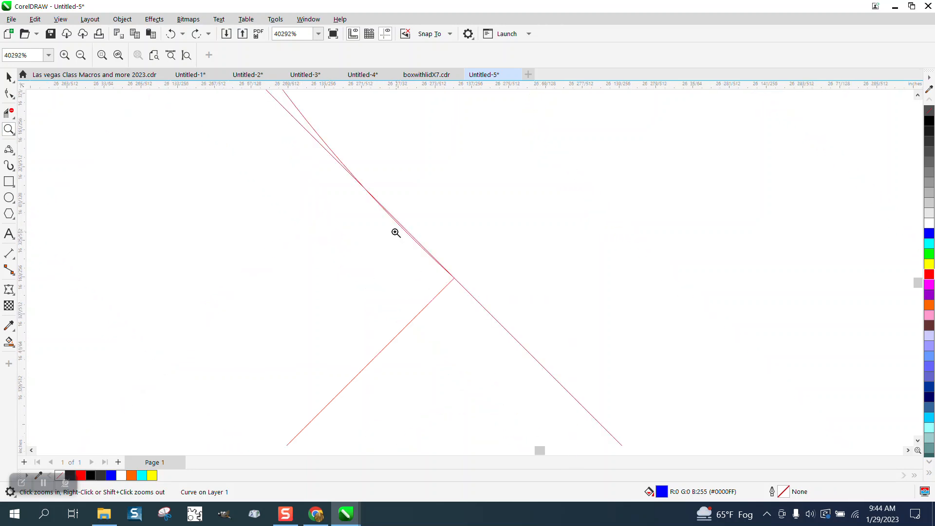
pyautogui.click(6, 113)
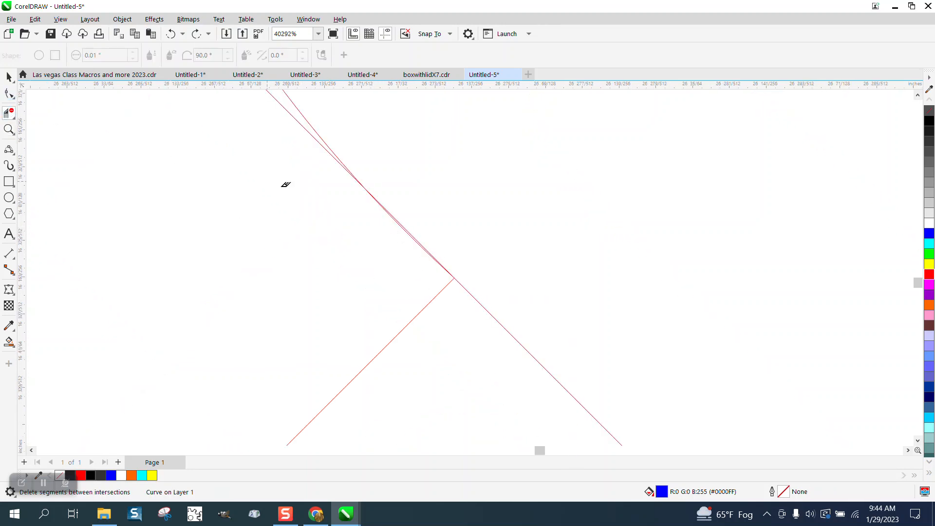
pyautogui.click(430, 246)
pyautogui.scroll(-8, 395, 263)
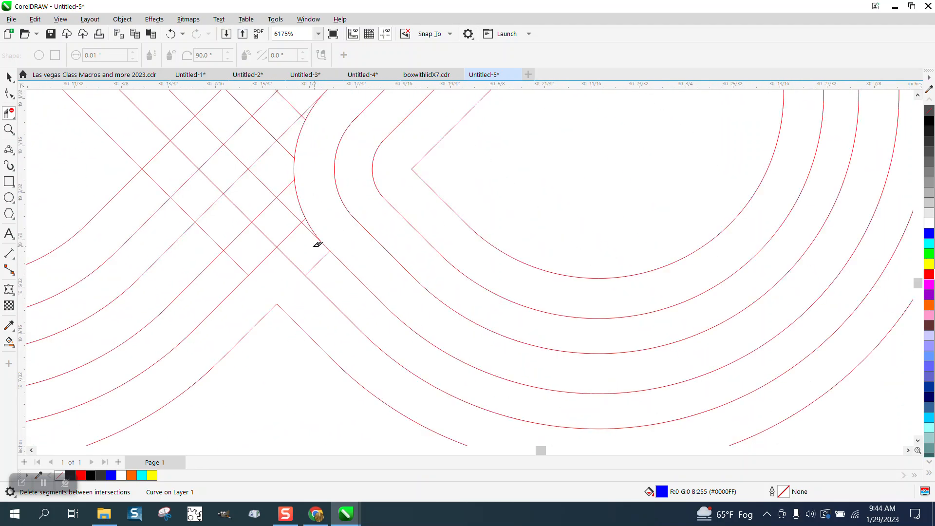
# Fill the middle and outer bands of the upper-right loop in blue with Smart Fill, moving each filled shape 1 inch right beside the first
pyautogui.click(9, 341)
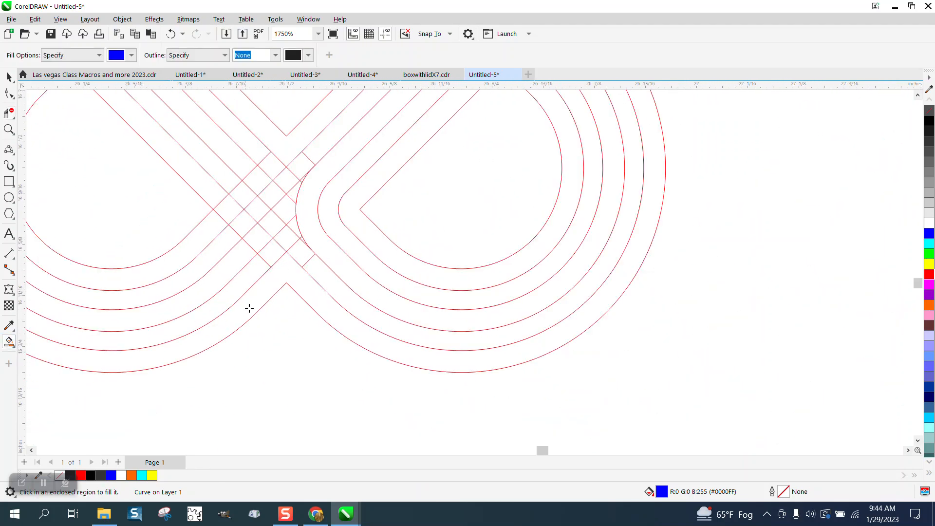
pyautogui.click(335, 262)
pyautogui.scroll(-3, 334, 271)
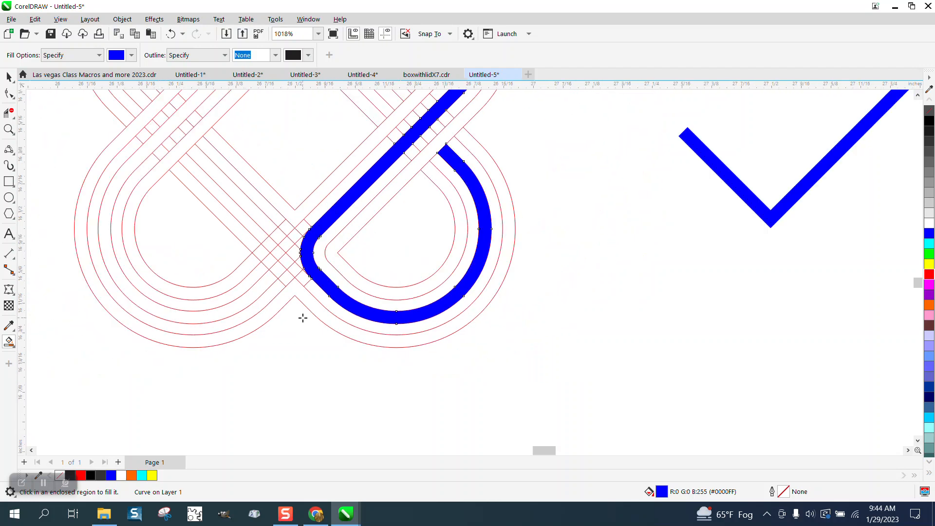
pyautogui.press('Right')
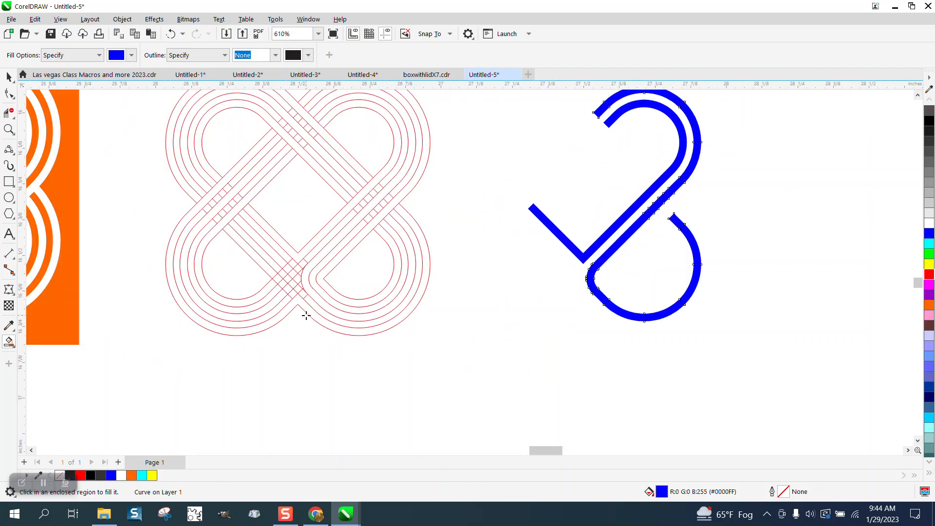
pyautogui.click(350, 303)
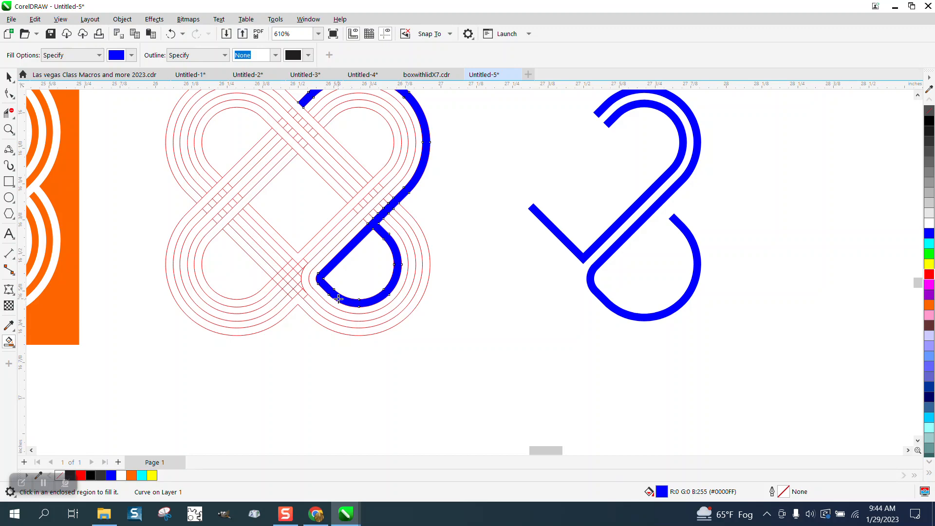
pyautogui.press('Right')
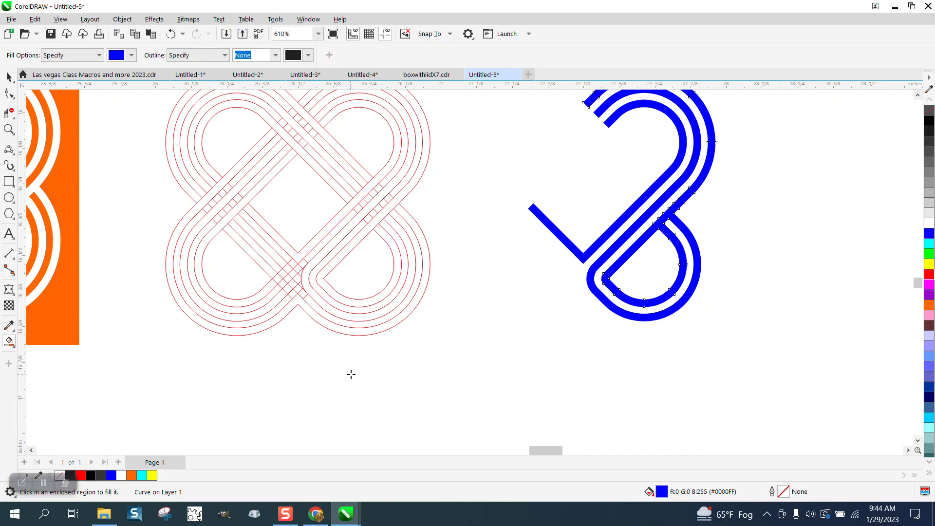
pyautogui.scroll(-1, 351, 374)
# Group the three blue shapes and change the group to no fill with a red hairline outline
pyautogui.click(8, 77)
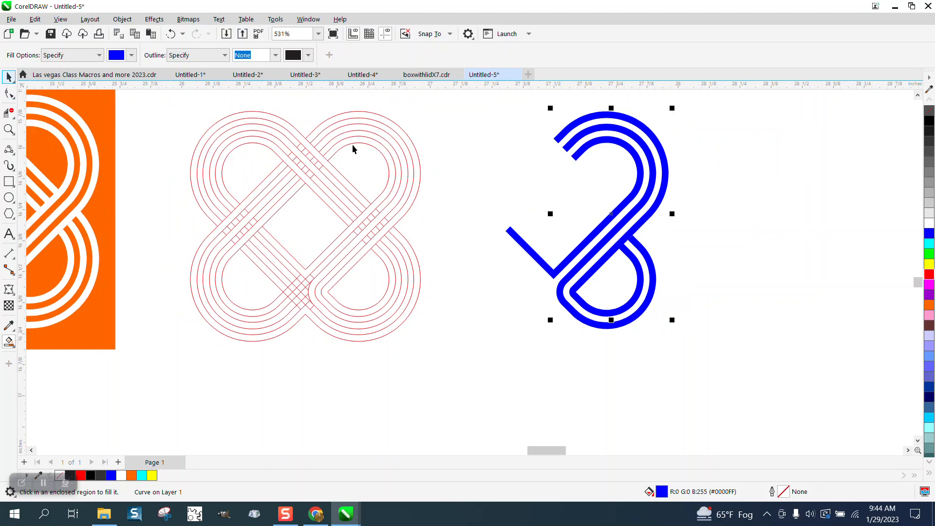
pyautogui.moveTo(485, 104); pyautogui.dragTo(721, 365)
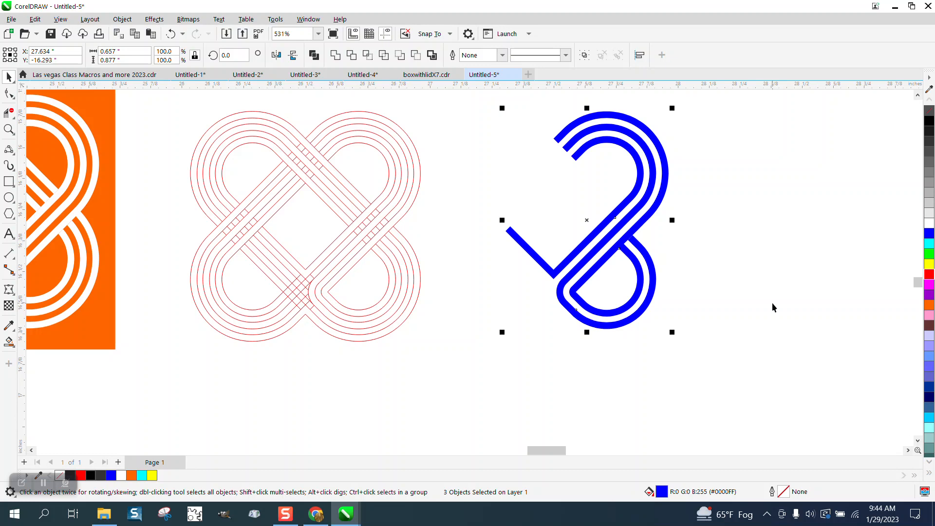
pyautogui.hotkey('ctrl', 'g')
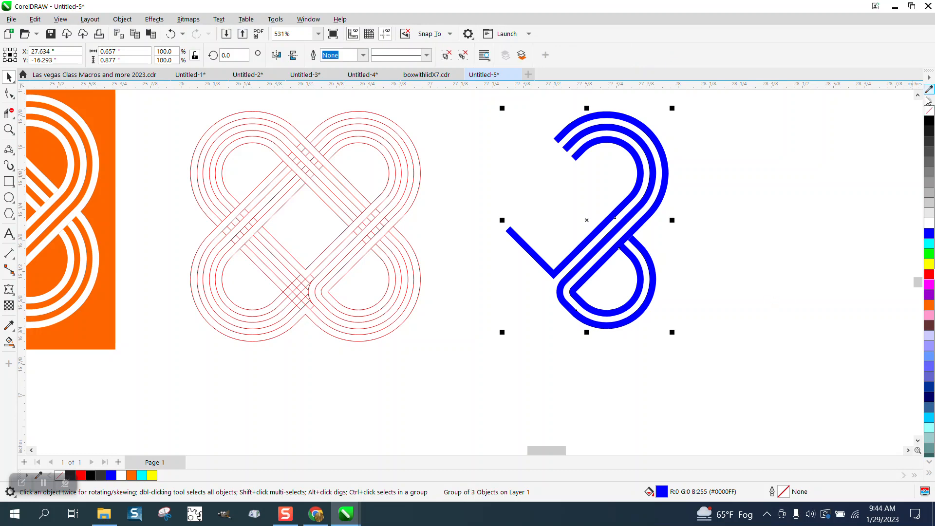
pyautogui.click(929, 111)
pyautogui.rightClick(930, 276)
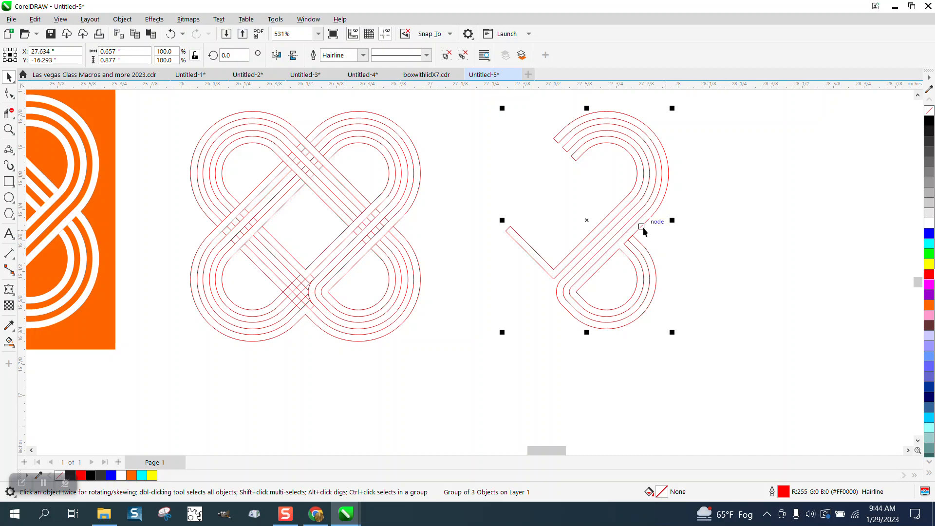
# Move the group 1 inch right and place a horizontally mirrored copy against its left side to form a heart
pyautogui.press('Right')
pyautogui.scroll(-1, 580, 215)
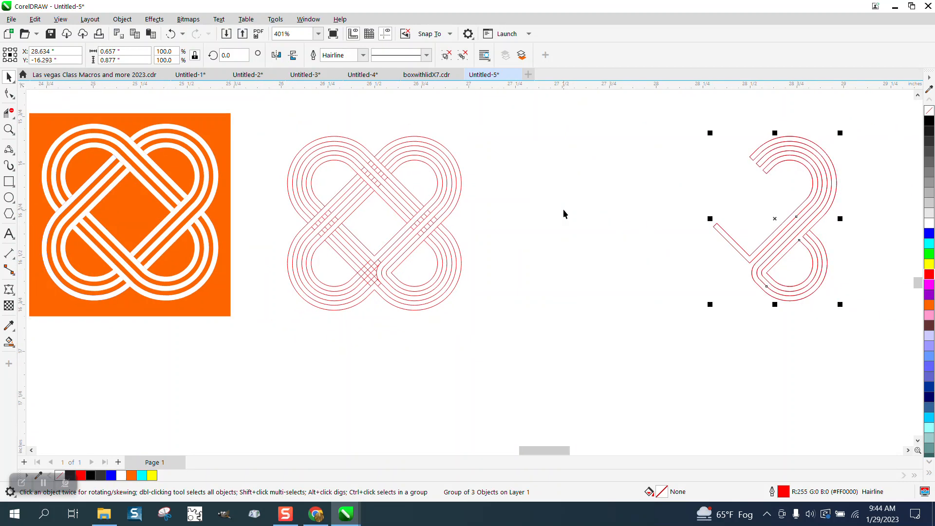
pyautogui.click(276, 55)
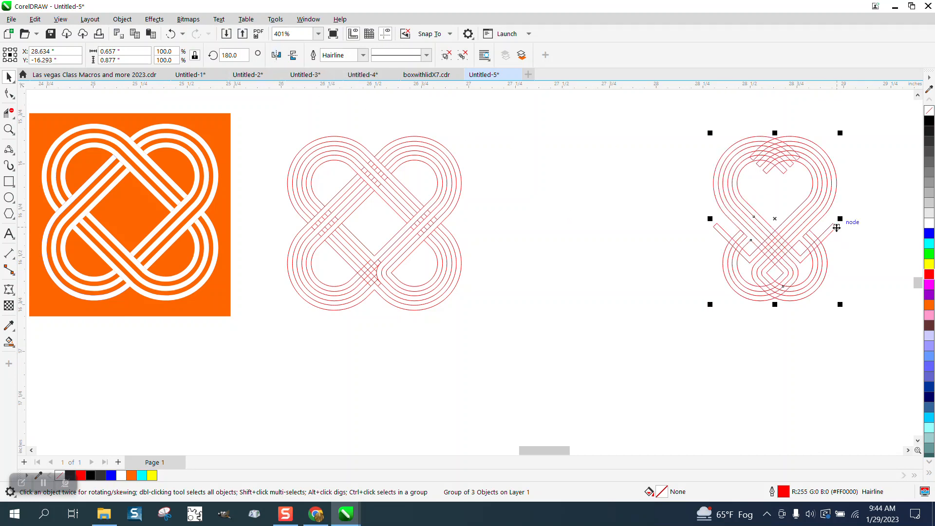
pyautogui.moveTo(837, 228); pyautogui.dragTo(652, 268)
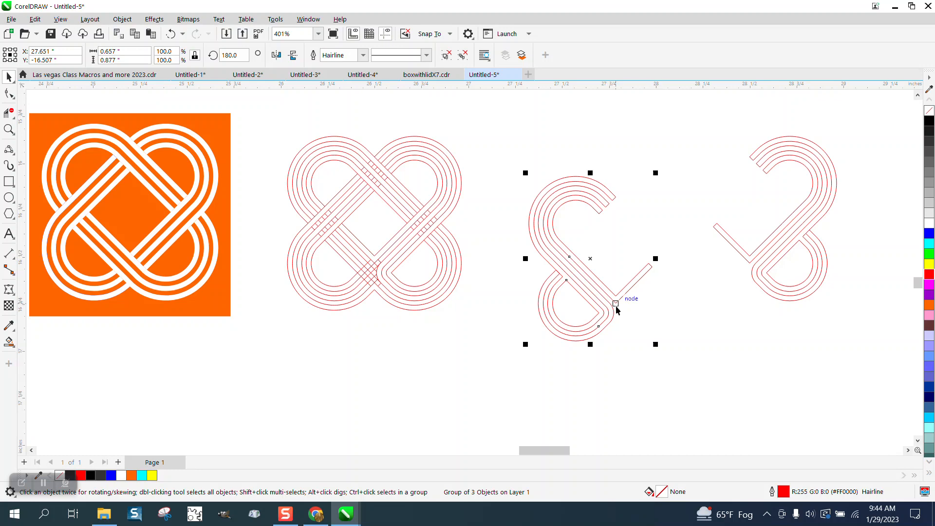
pyautogui.moveTo(616, 304); pyautogui.dragTo(749, 271)
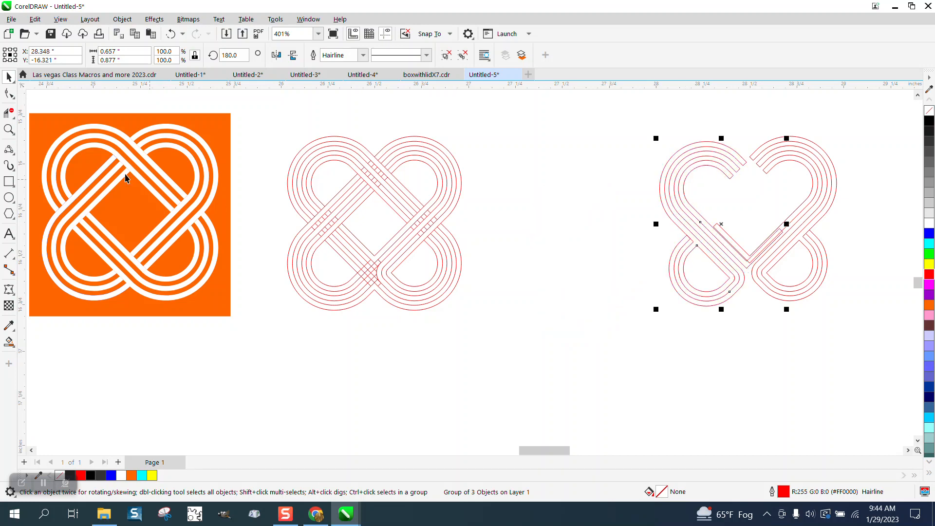
pyautogui.click(9, 129)
pyautogui.moveTo(721, 220); pyautogui.dragTo(812, 304)
pyautogui.click(12, 78)
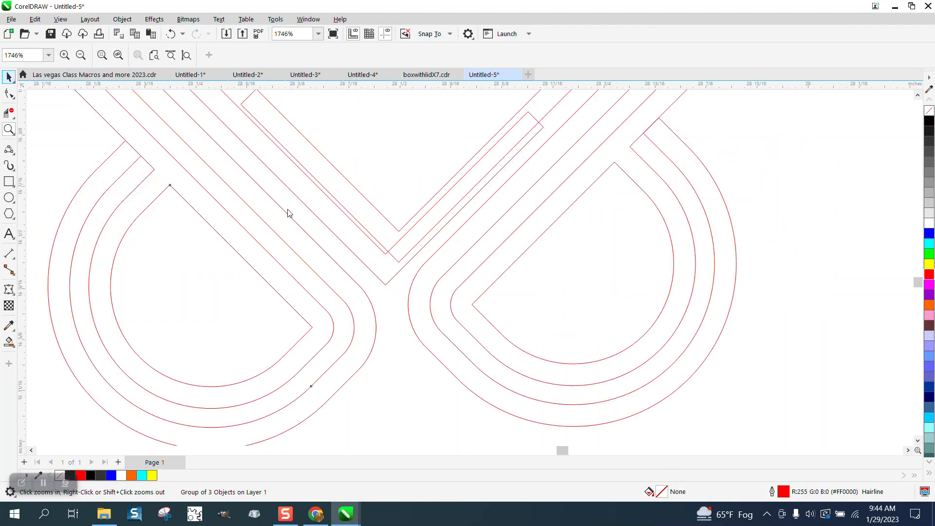
pyautogui.click(390, 271)
pyautogui.moveTo(388, 278); pyautogui.dragTo(395, 269)
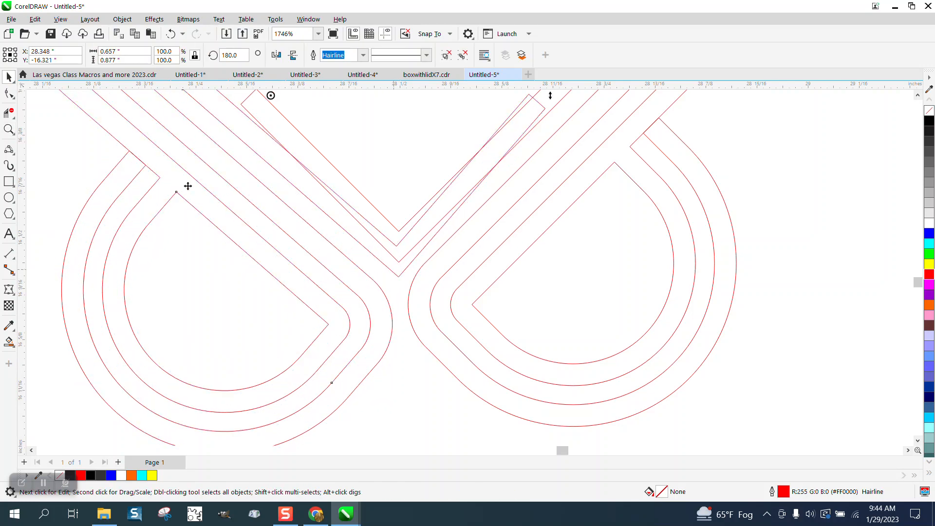
pyautogui.click(171, 33)
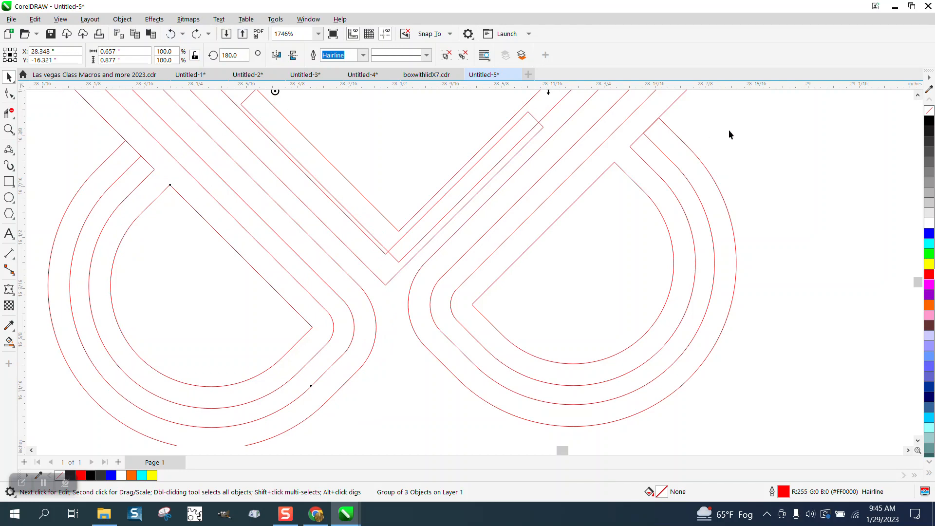
# Move the mirrored group so the corner of its V-shaped inner band lands exactly on the original group's matching corner
pyautogui.click(601, 185)
pyautogui.click(390, 275)
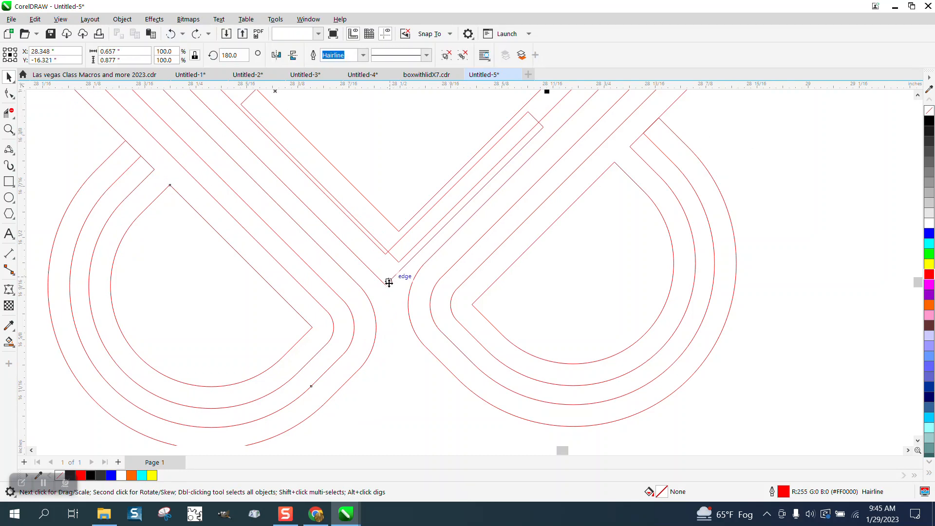
pyautogui.moveTo(388, 278); pyautogui.dragTo(400, 269)
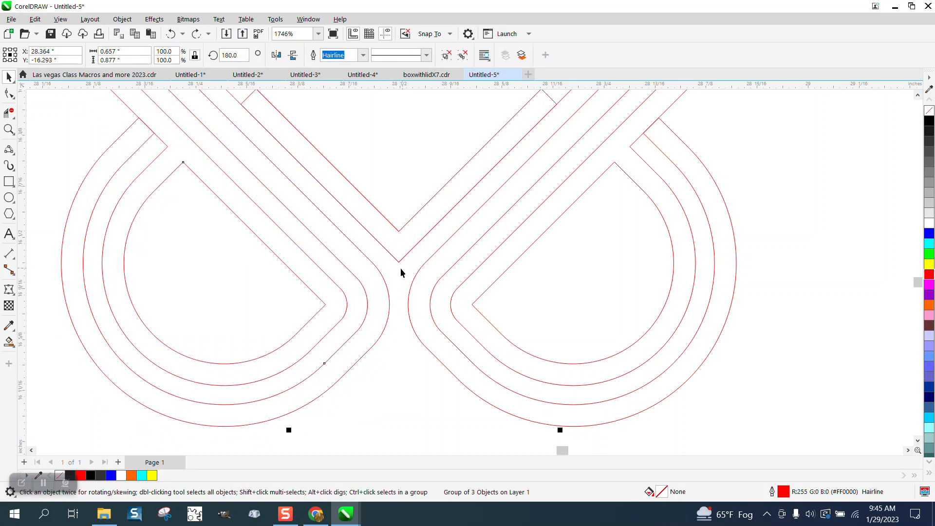
pyautogui.scroll(-2, 371, 264)
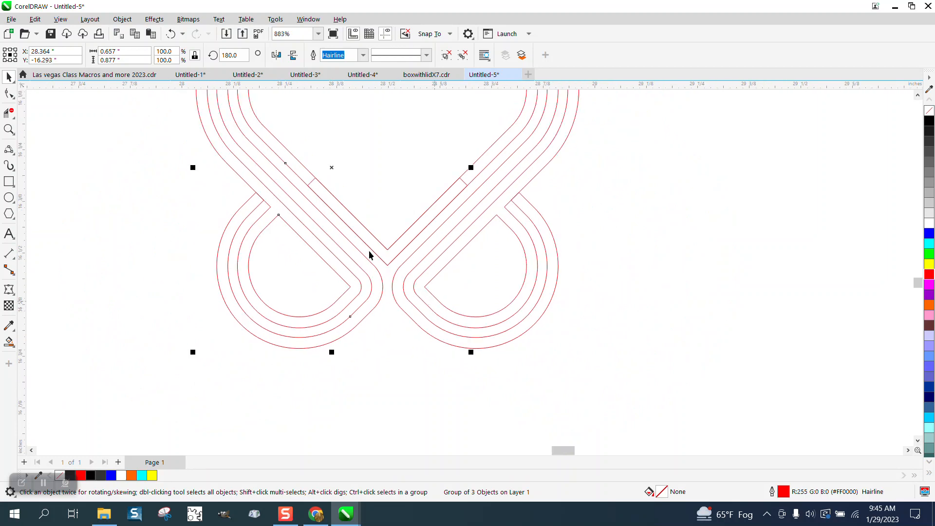
# Cut the leftover overlap segments from the two joined groups, including the end caps across the inner V band, with Virtual Segment Delete
pyautogui.click(9, 113)
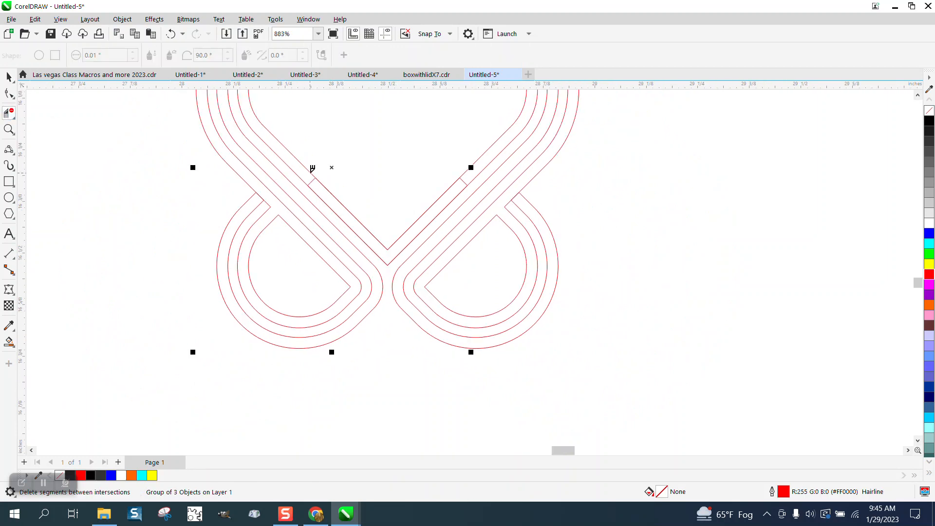
pyautogui.click(314, 176)
pyautogui.scroll(-2, 490, 226)
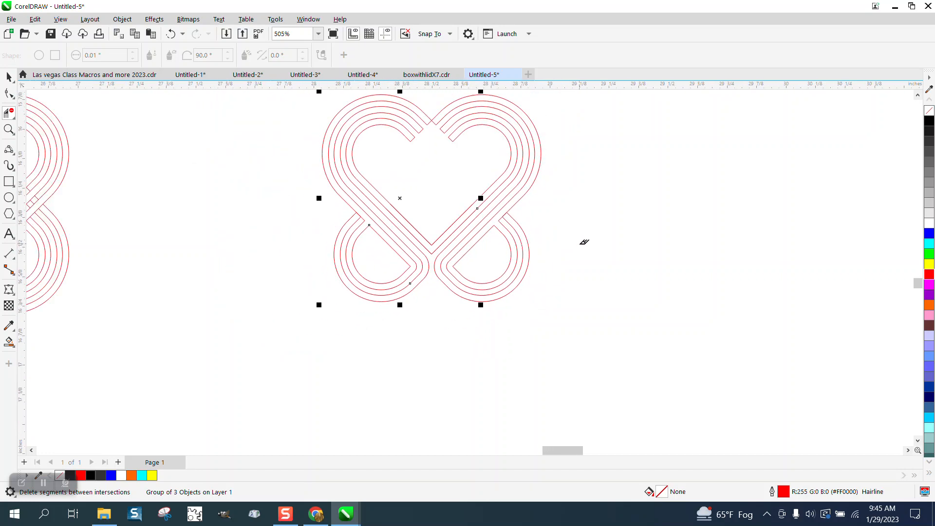
pyautogui.scroll(-1, 483, 248)
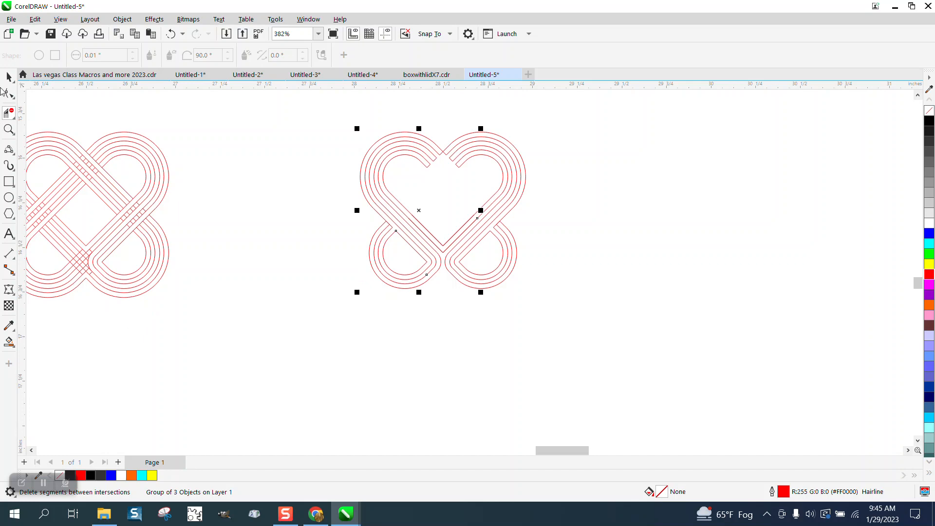
# Fill the outermost band of the knot's two lower loops in blue with Smart Fill and move it 2 inches right onto the mirrored groups
pyautogui.click(9, 76)
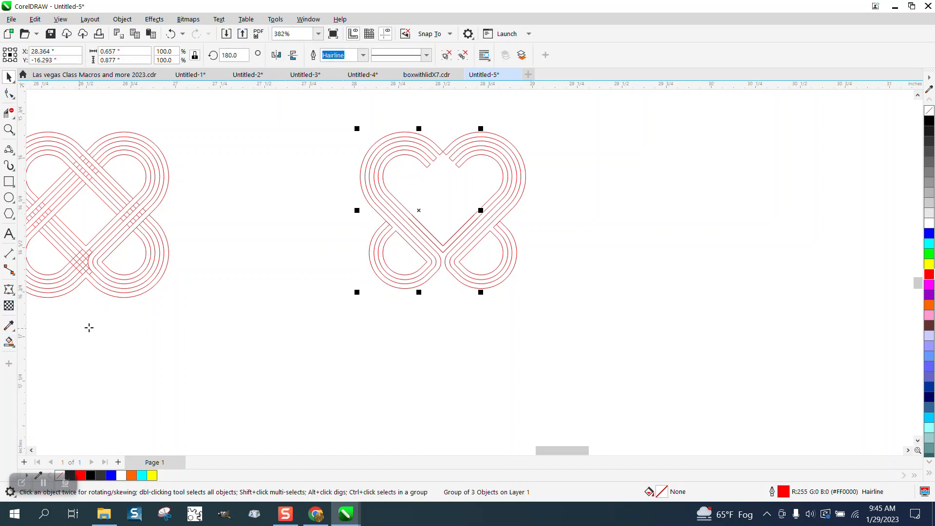
pyautogui.click(107, 293)
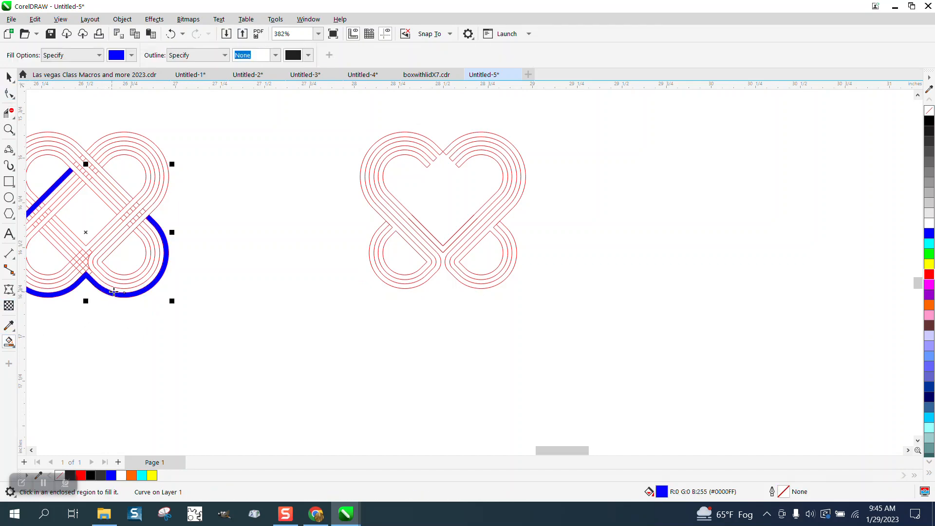
pyautogui.press('Right')
pyautogui.press('Right')
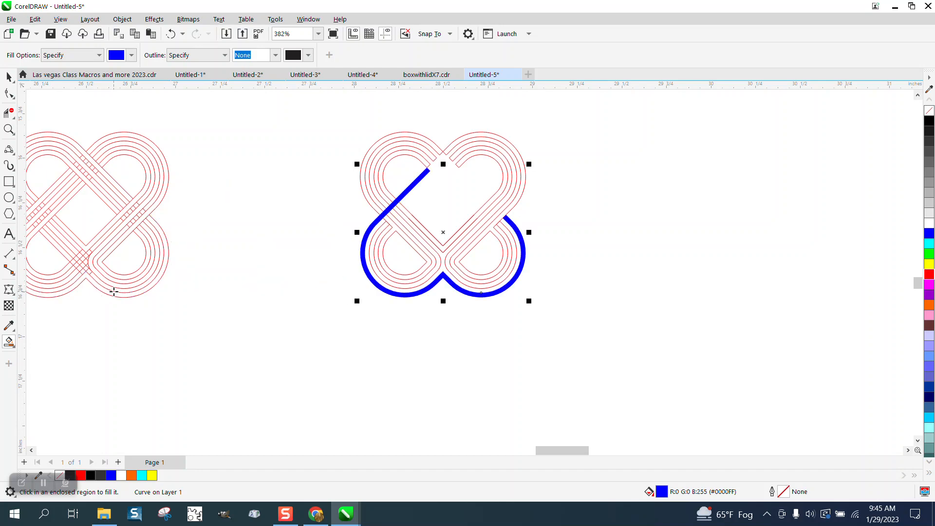
# Change the moved outer band to no fill with a black hairline outline and check its fit around the lower loops
pyautogui.click(930, 110)
pyautogui.rightClick(929, 121)
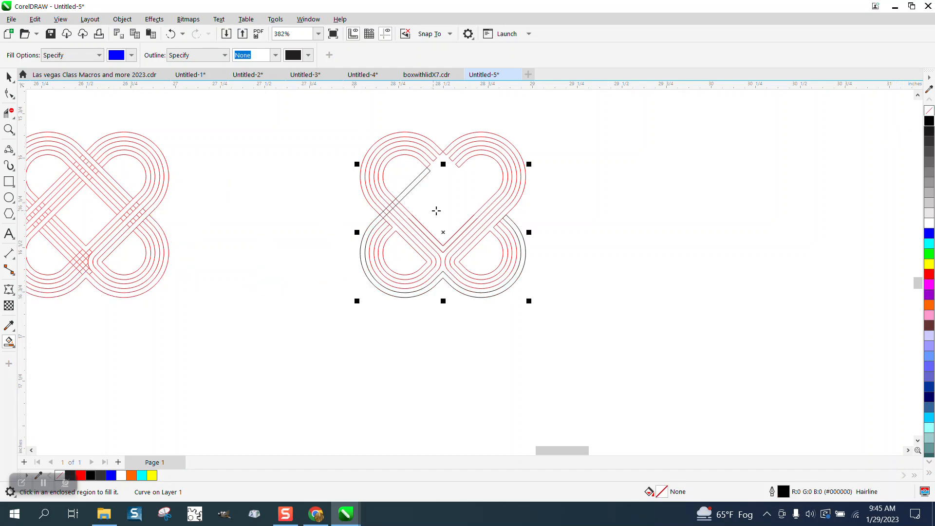
pyautogui.click(9, 129)
pyautogui.moveTo(339, 217); pyautogui.dragTo(614, 324)
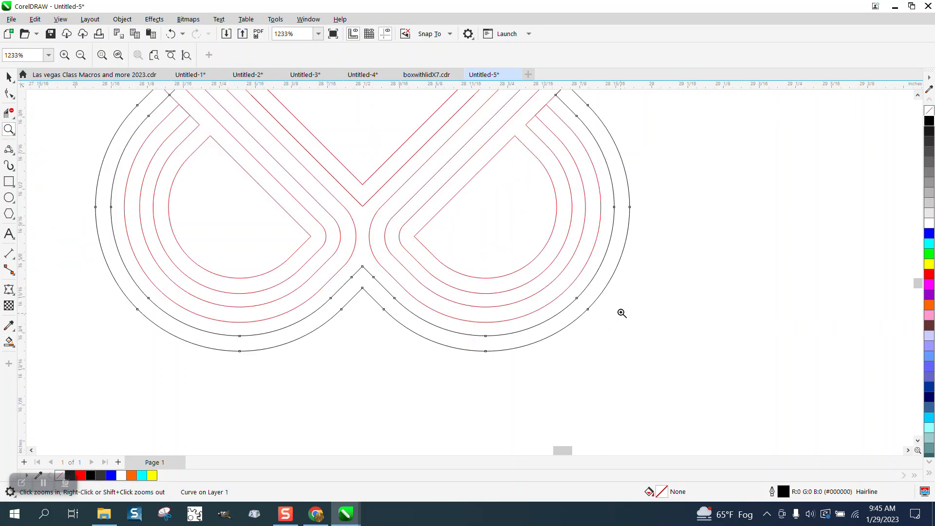
pyautogui.rightClick(609, 306)
pyautogui.rightClick(597, 294)
pyautogui.rightClick(597, 294)
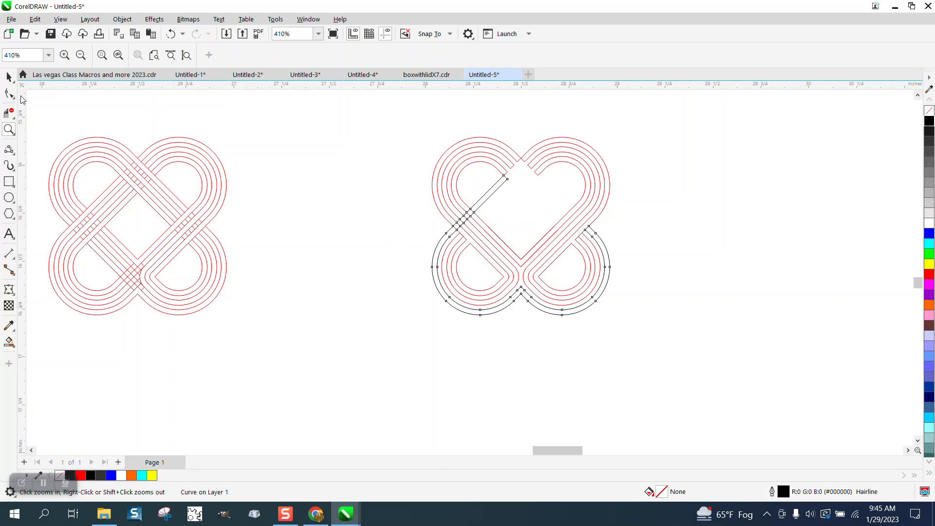
# Delete the outer band's overhang inside the heart-shaped opening with Virtual Segment Delete
pyautogui.click(12, 113)
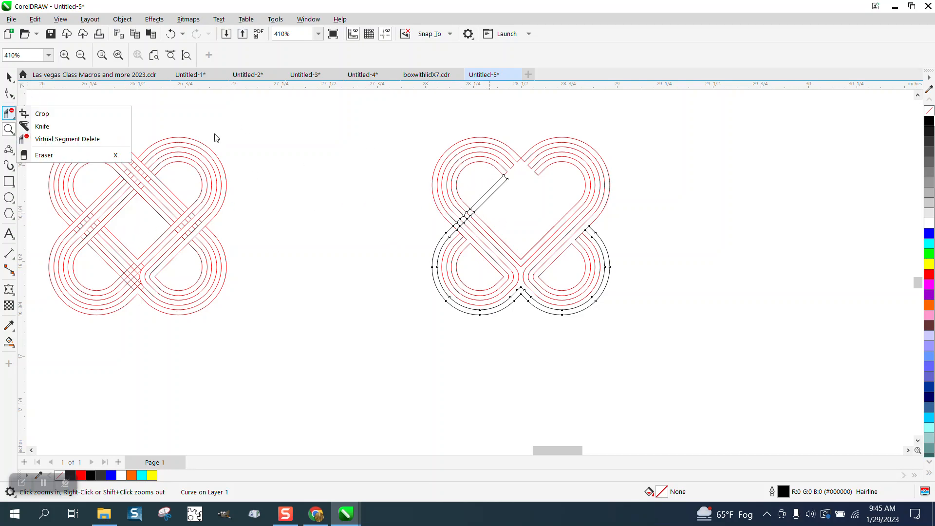
pyautogui.click(87, 139)
pyautogui.click(487, 191)
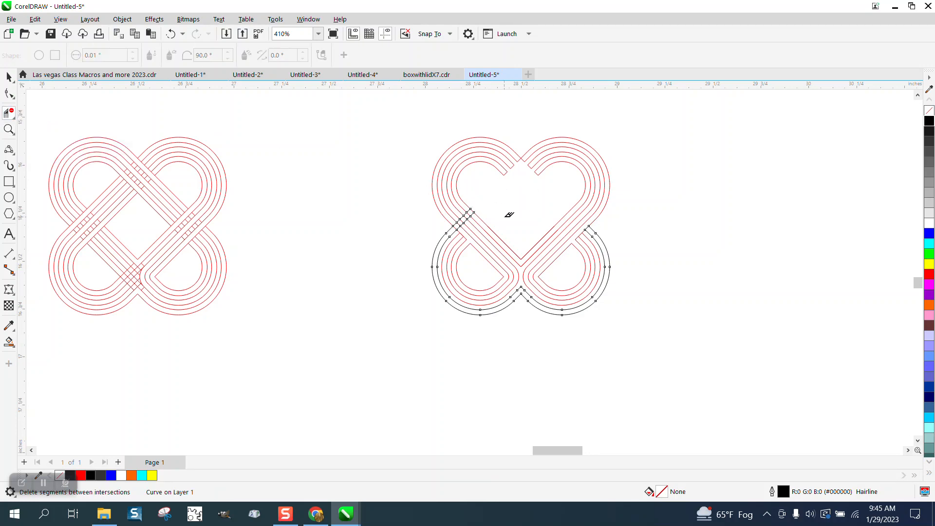
# Cut the black outer band's segments where they cross the heart's diagonal strands on the left with Virtual Segment Delete
pyautogui.click(8, 129)
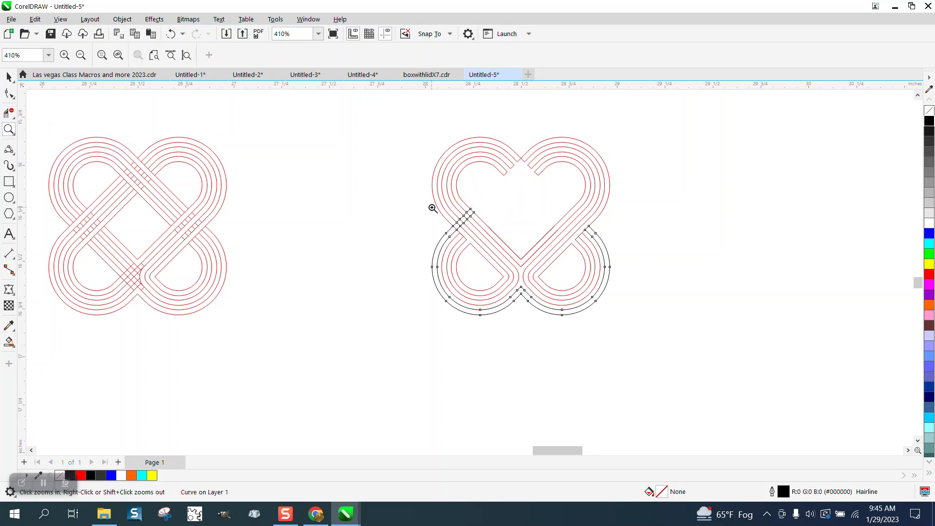
pyautogui.moveTo(433, 209); pyautogui.dragTo(509, 254)
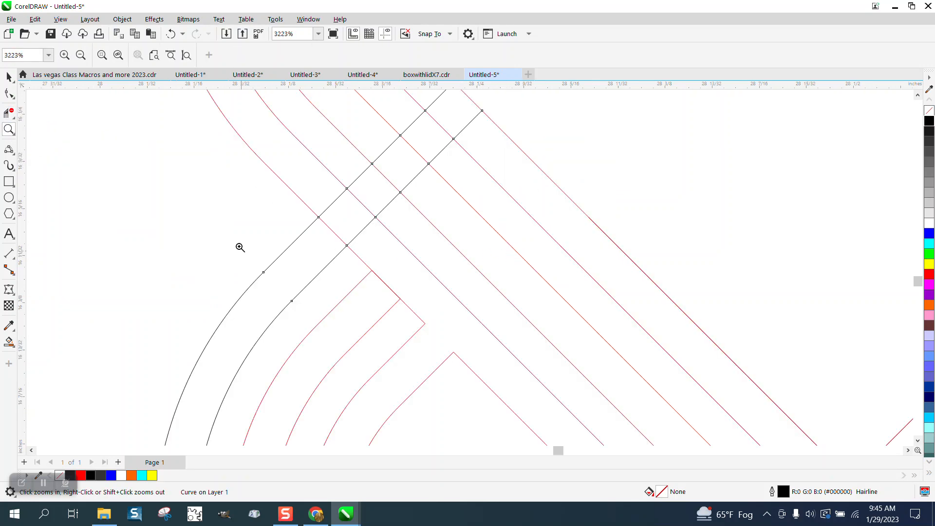
pyautogui.click(11, 114)
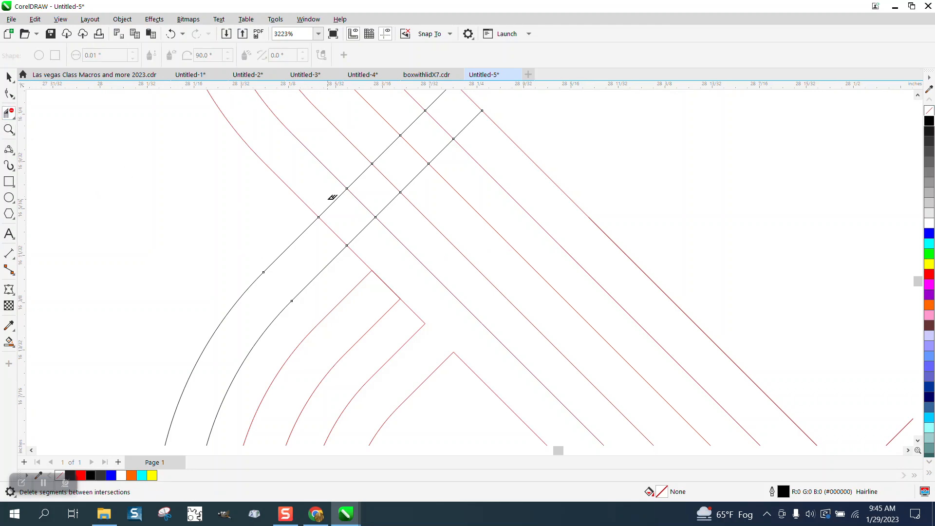
pyautogui.moveTo(332, 198); pyautogui.dragTo(373, 237)
pyautogui.moveTo(371, 182); pyautogui.dragTo(402, 211)
pyautogui.moveTo(378, 141); pyautogui.dragTo(436, 192)
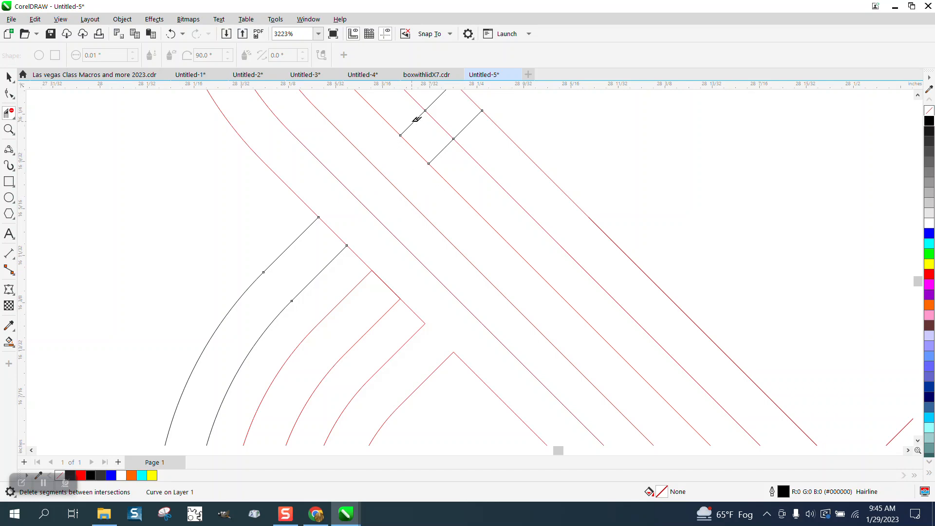
pyautogui.moveTo(417, 119); pyautogui.dragTo(457, 159)
pyautogui.moveTo(440, 95); pyautogui.dragTo(496, 145)
pyautogui.scroll(-5, 438, 152)
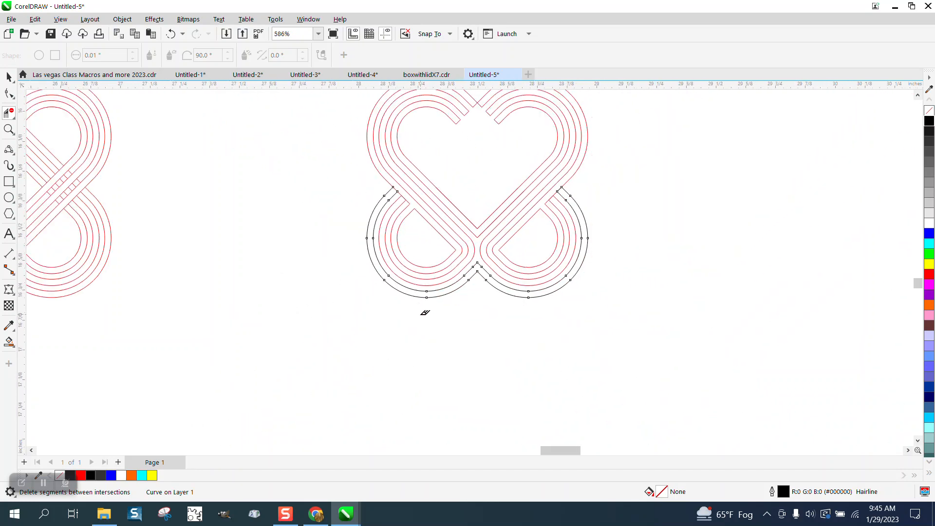
pyautogui.scroll(-1, 425, 312)
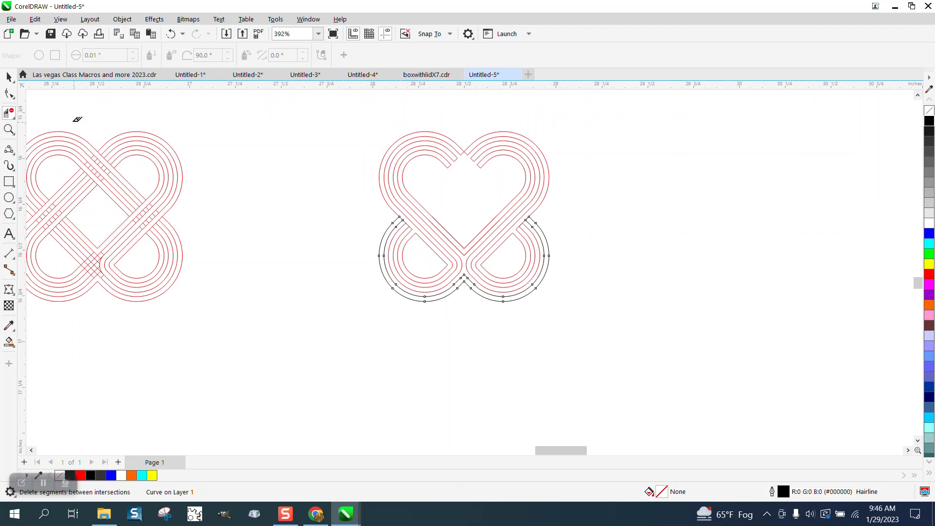
# Group all parts of the assembled knot, including the black outer band
pyautogui.click(9, 77)
pyautogui.moveTo(333, 119); pyautogui.dragTo(614, 334)
pyautogui.hotkey('ctrl', 'g')
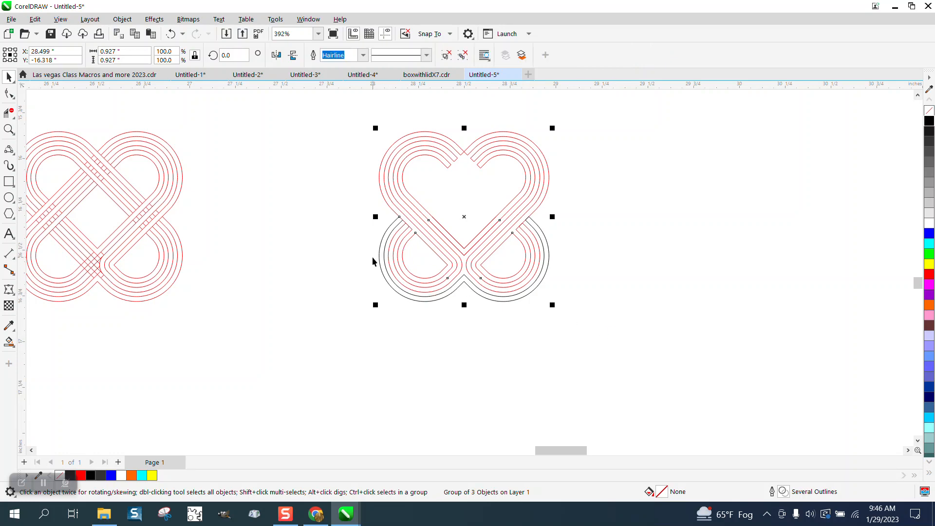
pyautogui.scroll(-1, 351, 255)
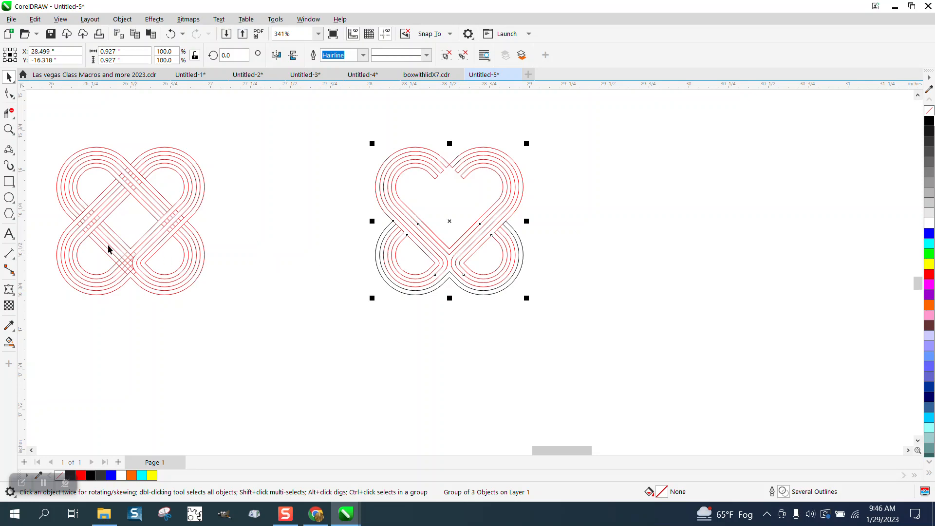
# Draw a nearly horizontal 2-Point Line about 1.16 inches long across the original knot's lower loops
pyautogui.click(14, 156)
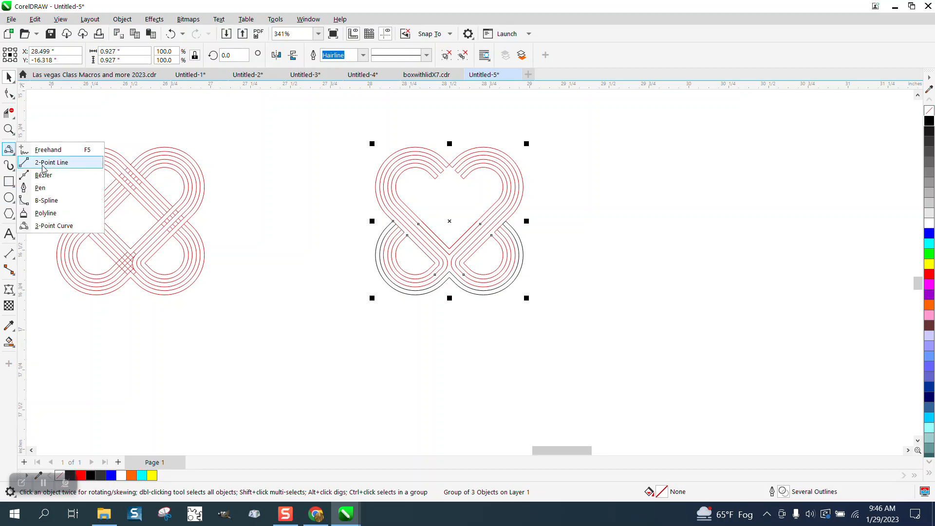
pyautogui.click(43, 164)
pyautogui.moveTo(45, 241); pyautogui.dragTo(232, 244)
# Delete all of the original knot's segments below the cutting line, including the leftover V tip, with Virtual Segment Delete
pyautogui.click(7, 115)
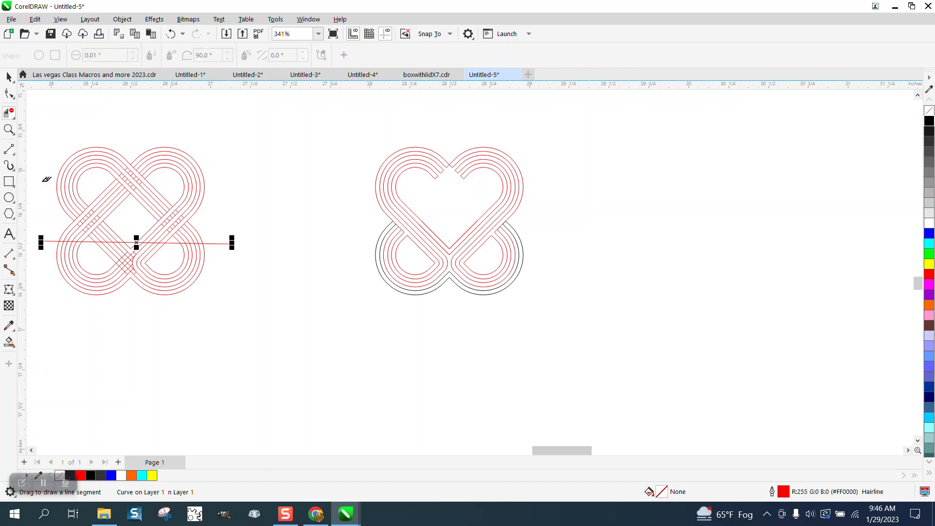
pyautogui.moveTo(51, 262); pyautogui.dragTo(238, 296)
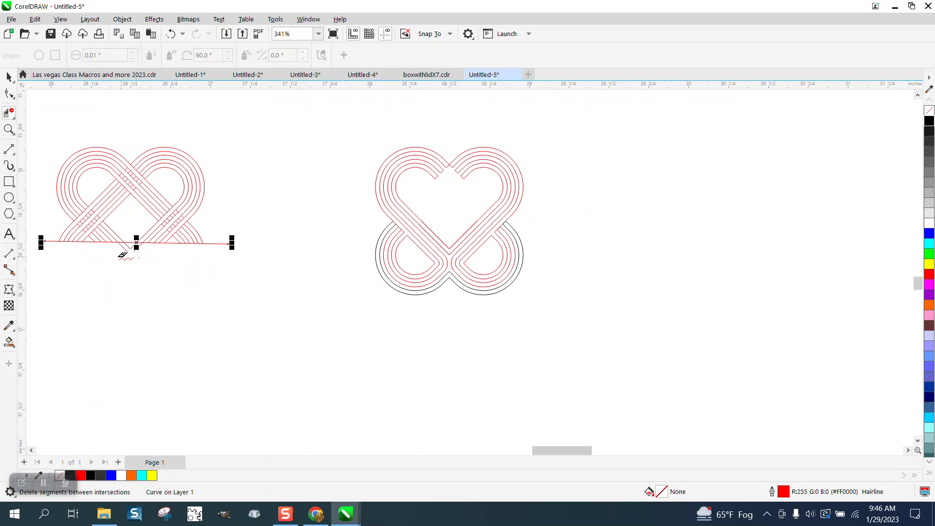
pyautogui.moveTo(115, 257); pyautogui.dragTo(158, 269)
pyautogui.click(9, 129)
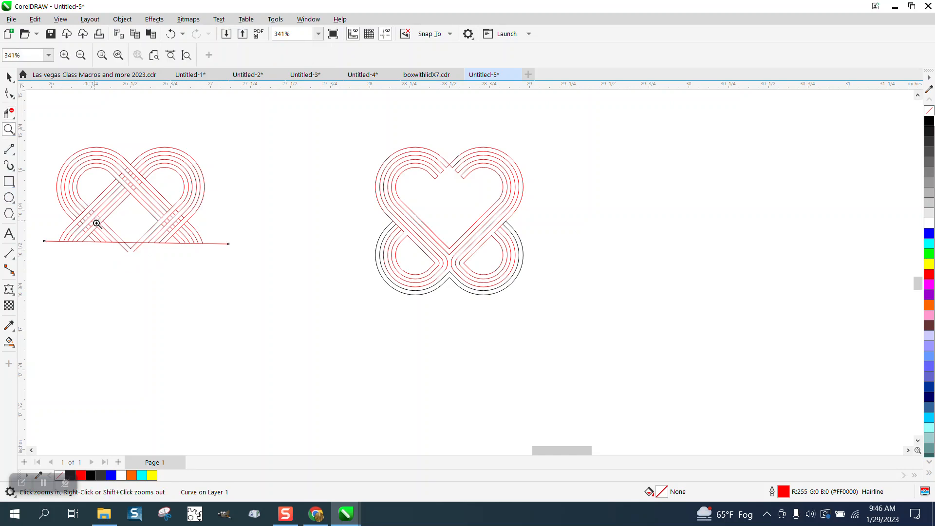
pyautogui.moveTo(97, 223); pyautogui.dragTo(193, 281)
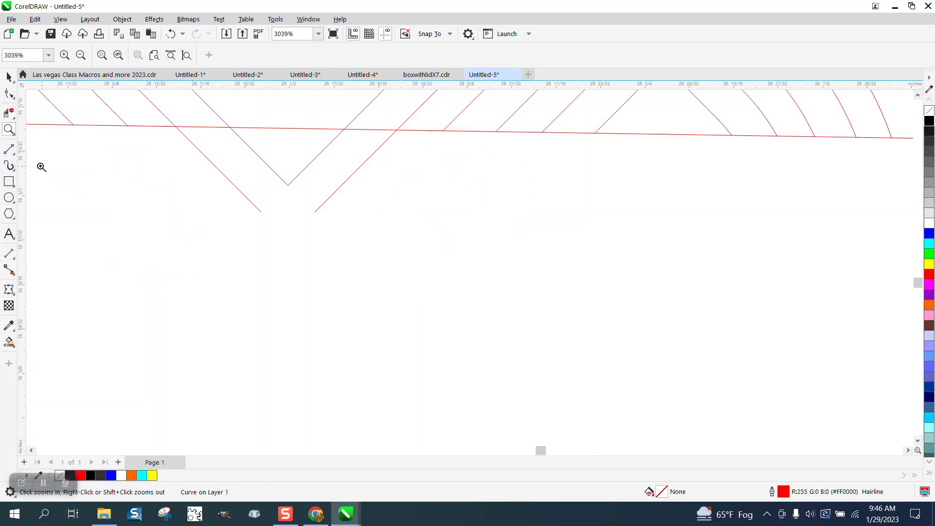
pyautogui.click(6, 116)
pyautogui.moveTo(204, 161); pyautogui.dragTo(366, 205)
pyautogui.scroll(-5, 367, 206)
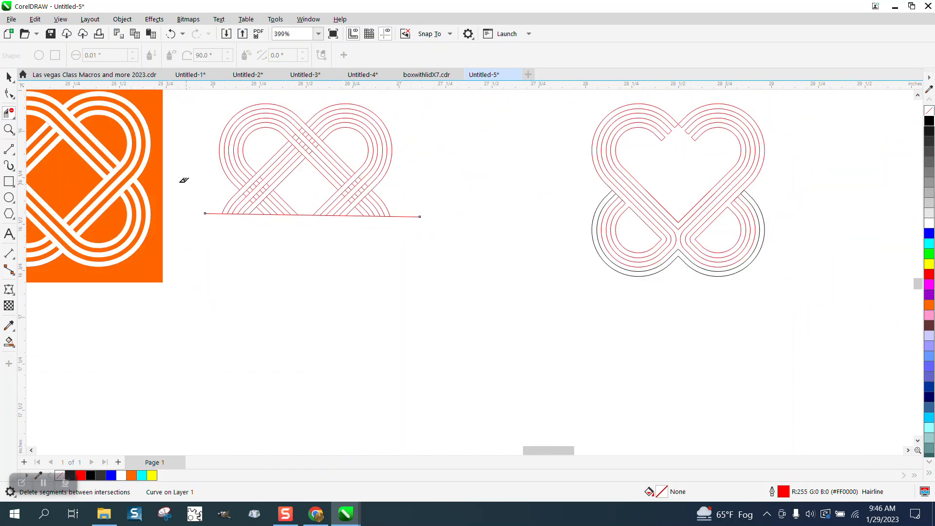
# Try filling the two outer bands of the left diagonal strand in blue with Smart Fill, moving each piece 1 inch down
pyautogui.click(11, 82)
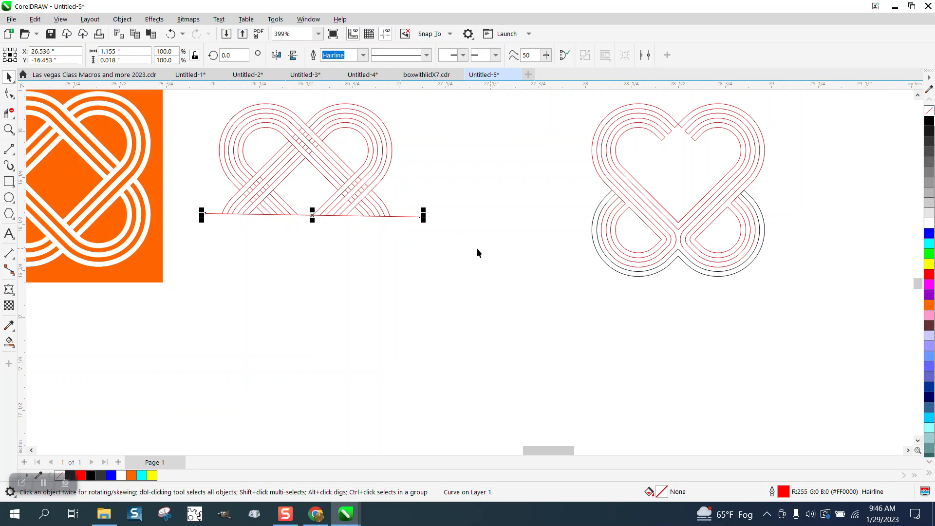
pyautogui.click(9, 342)
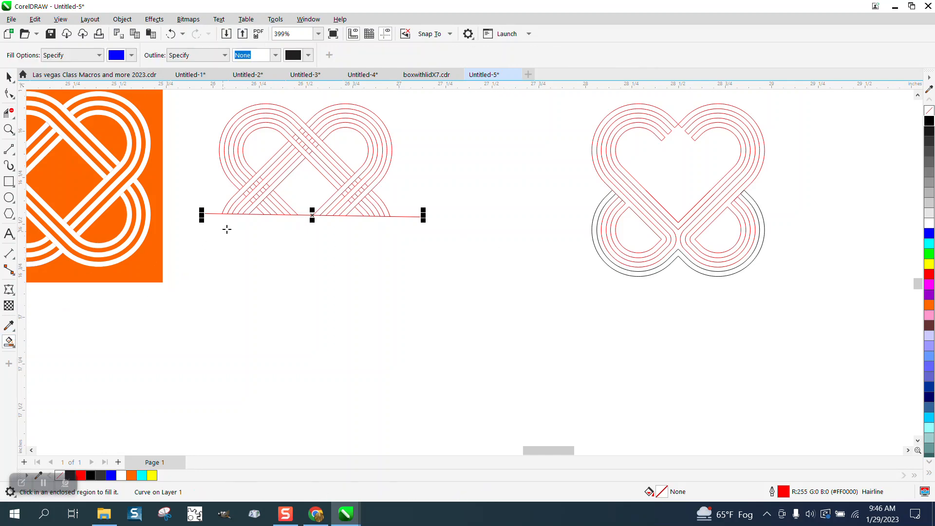
pyautogui.click(245, 189)
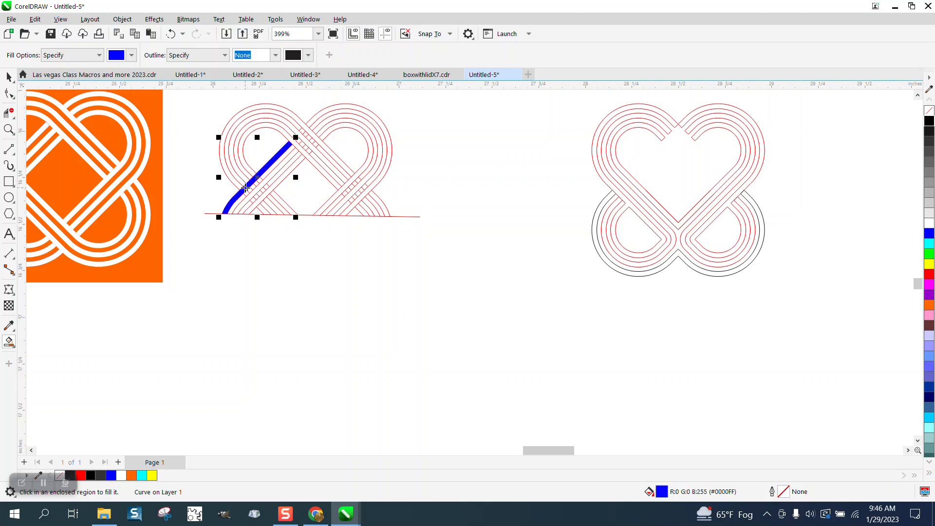
pyautogui.press('Down')
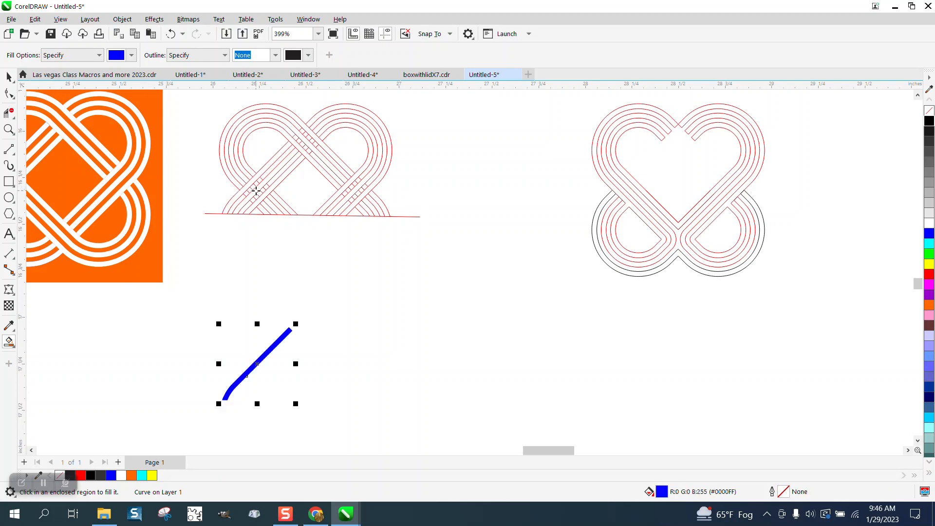
pyautogui.click(259, 190)
pyautogui.press('Down')
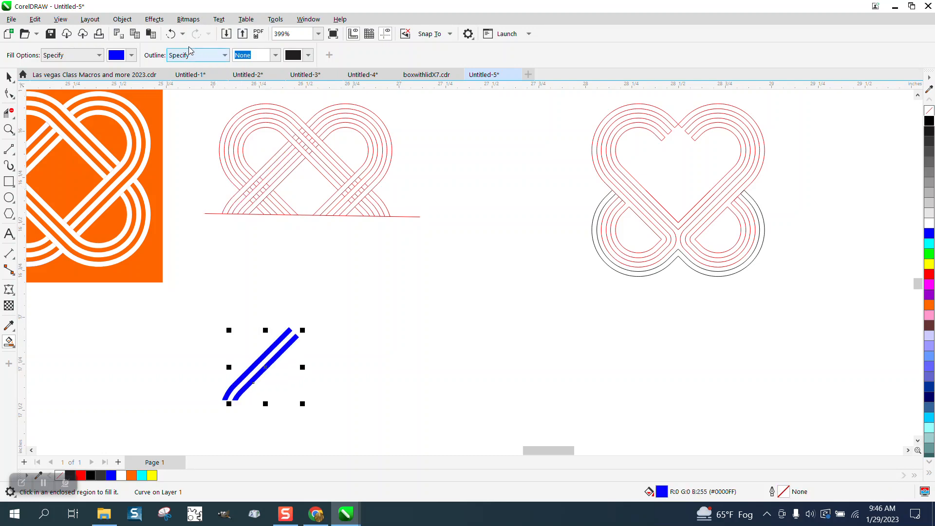
# Undo the two blue band fills and their moves
pyautogui.click(170, 34)
pyautogui.click(170, 34)
pyautogui.click(171, 34)
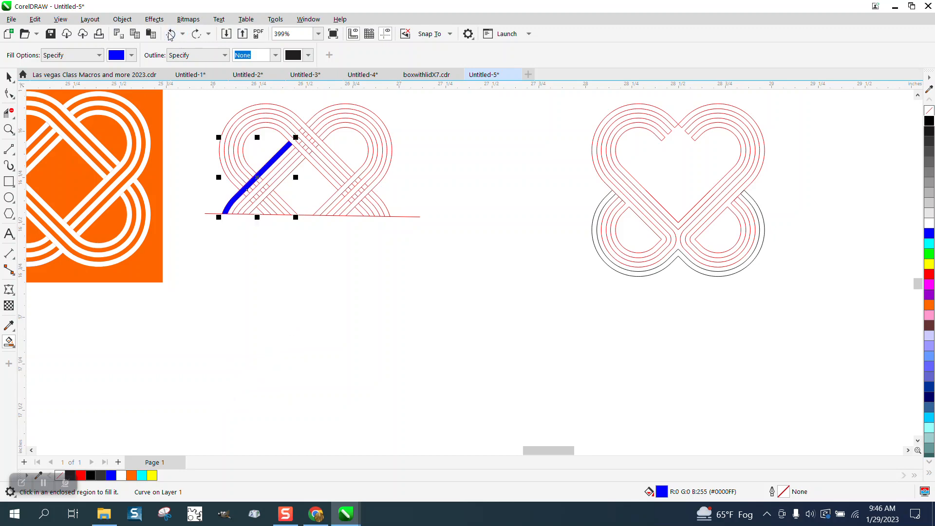
pyautogui.click(171, 34)
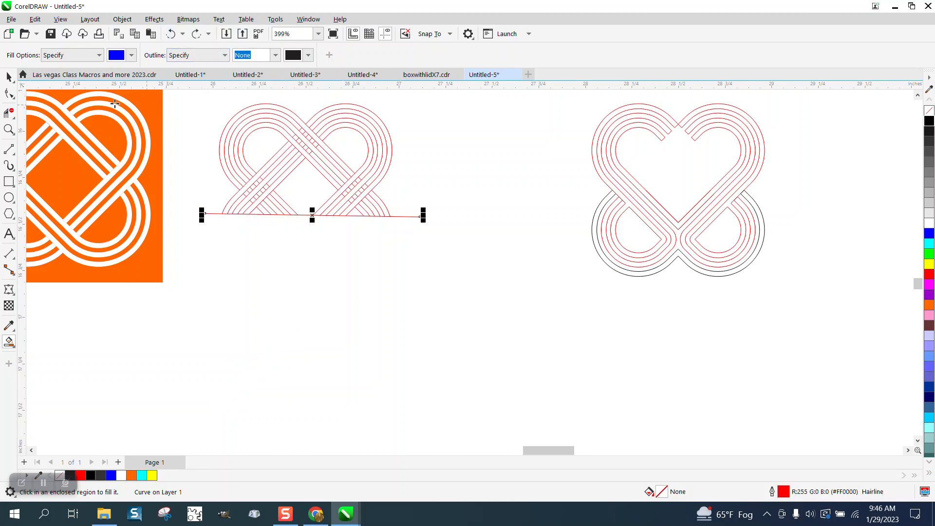
# Group the trimmed half-knot outlines together with the cutting line
pyautogui.click(8, 77)
pyautogui.moveTo(184, 100); pyautogui.dragTo(504, 264)
pyautogui.hotkey('ctrl', 'g')
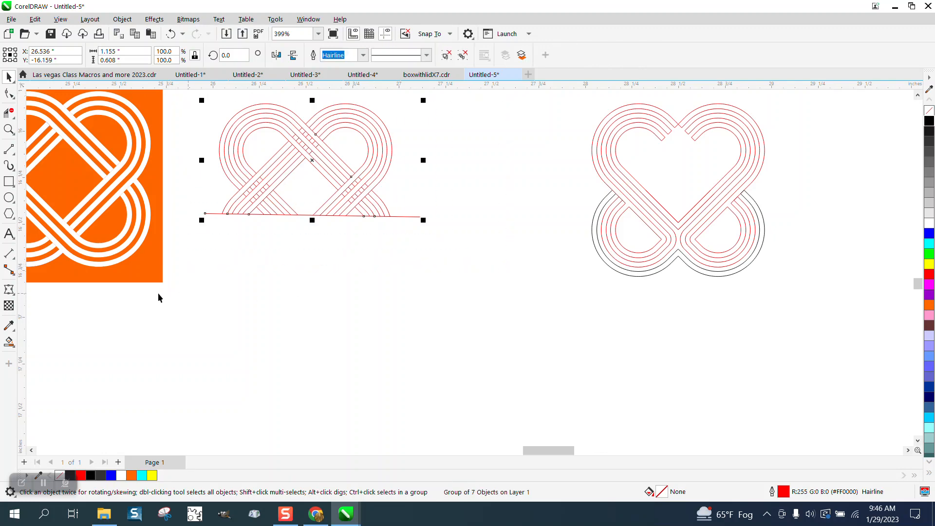
# Fill the three left diagonal bands and the three bands of the upper-right loop in blue with Smart Fill
pyautogui.click(10, 341)
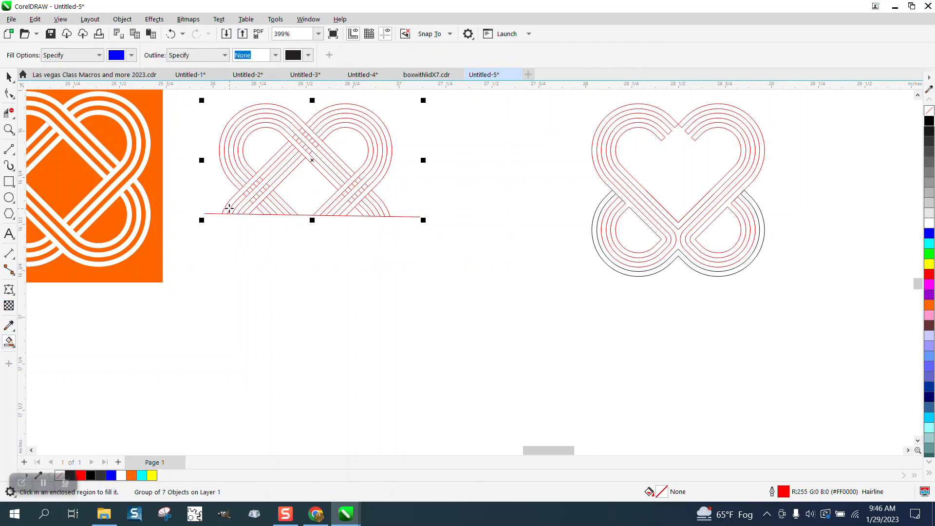
pyautogui.click(229, 207)
pyautogui.click(239, 205)
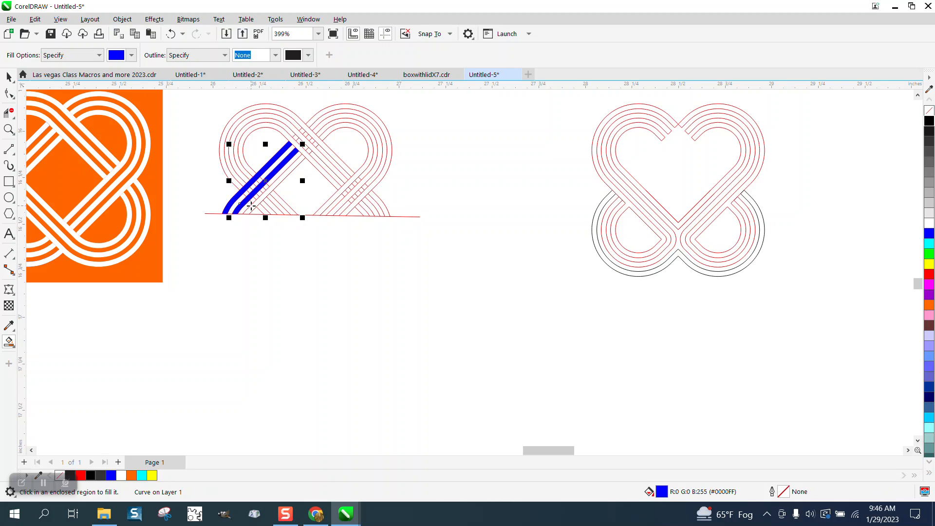
pyautogui.click(253, 206)
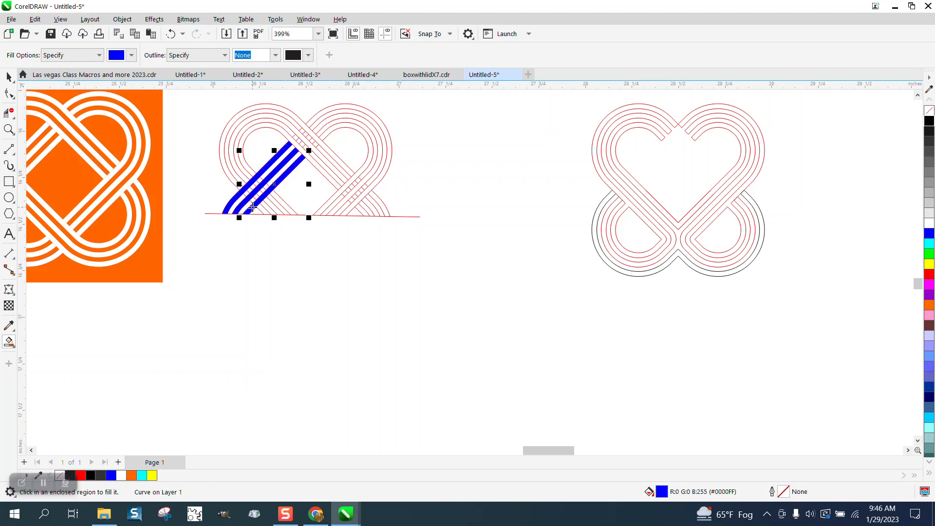
pyautogui.click(322, 120)
pyautogui.click(328, 124)
pyautogui.click(335, 128)
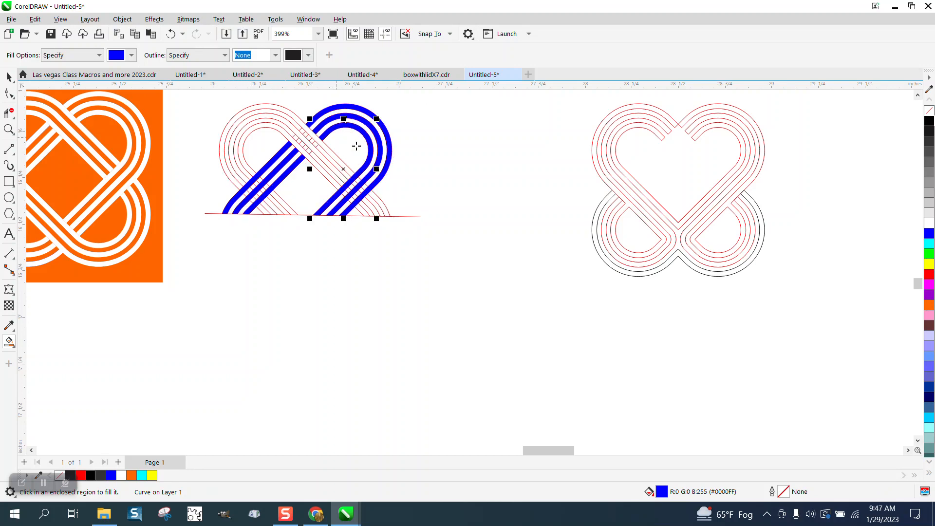
# Fill the upper-left loop's three bands and the short band ends at the half-knot's two lower corners in blue with Smart Fill
pyautogui.click(378, 203)
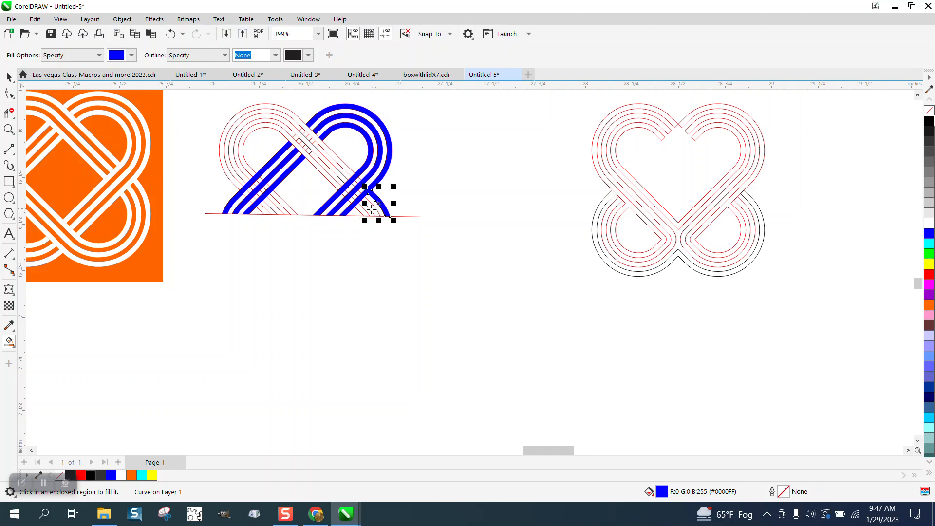
pyautogui.click(372, 210)
pyautogui.click(363, 209)
pyautogui.click(346, 168)
pyautogui.click(331, 181)
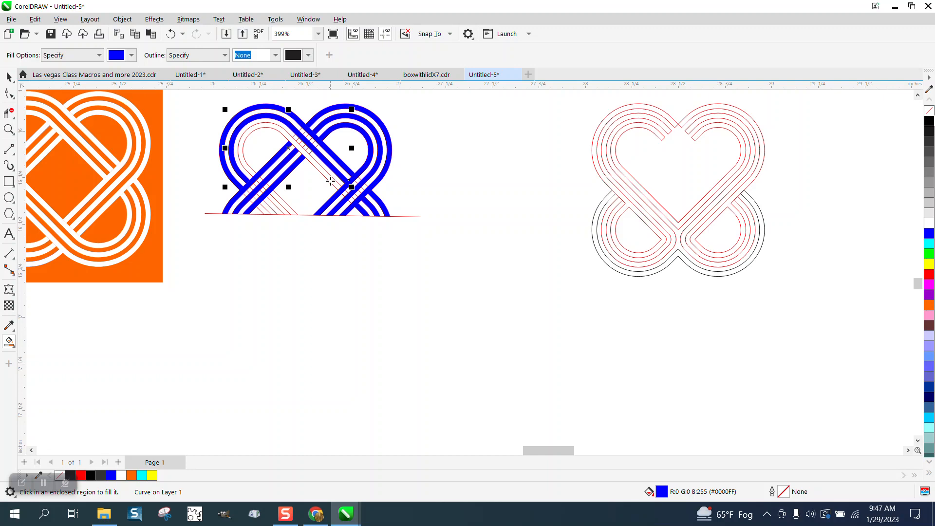
pyautogui.click(293, 190)
pyautogui.click(274, 207)
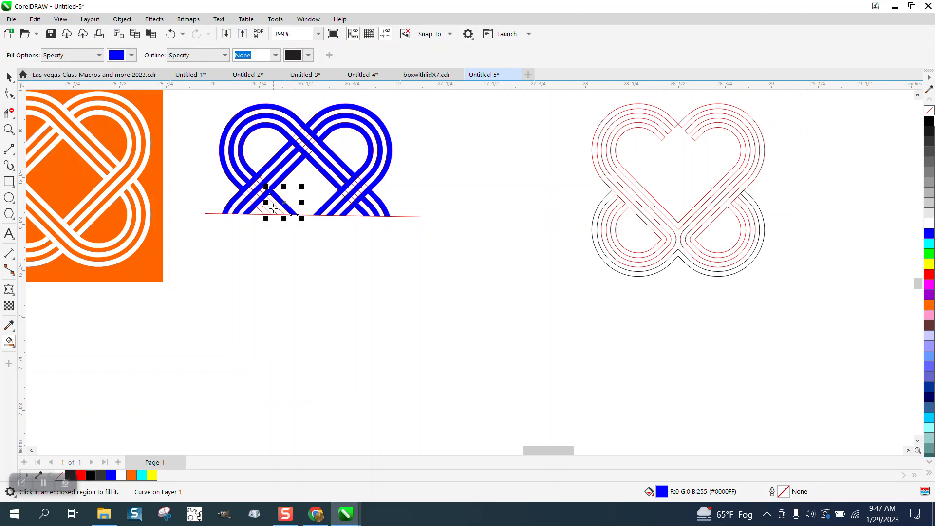
pyautogui.click(273, 211)
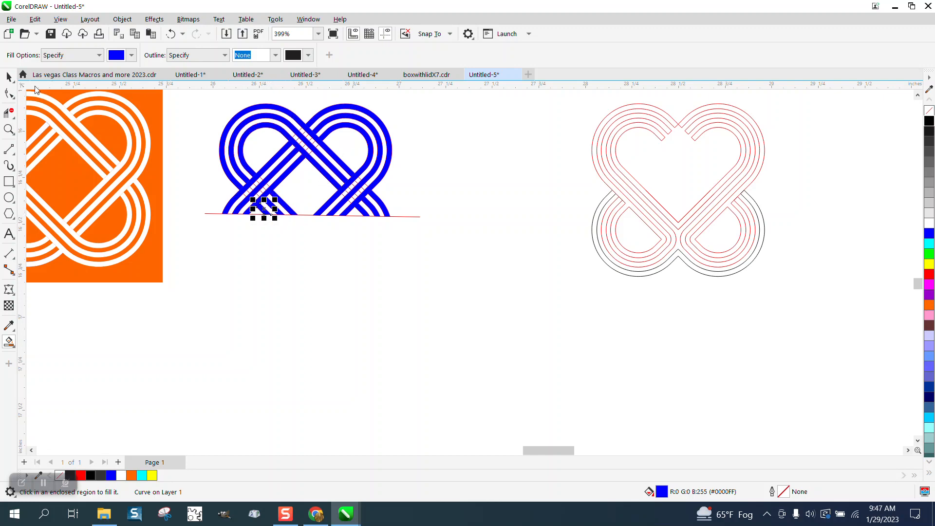
# Move the red half-knot outline group off the blue fills to the empty area below the assembled knot
pyautogui.click(9, 77)
pyautogui.click(418, 124)
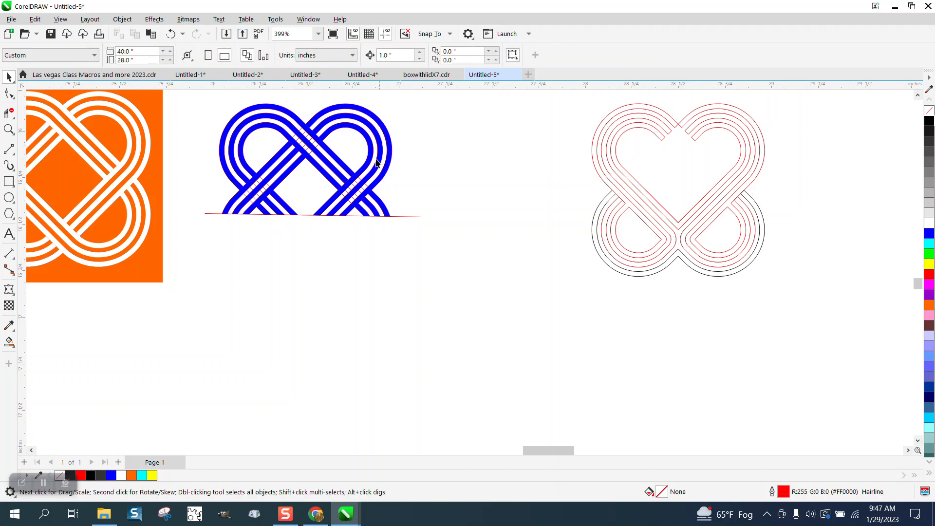
pyautogui.moveTo(409, 215); pyautogui.dragTo(823, 420)
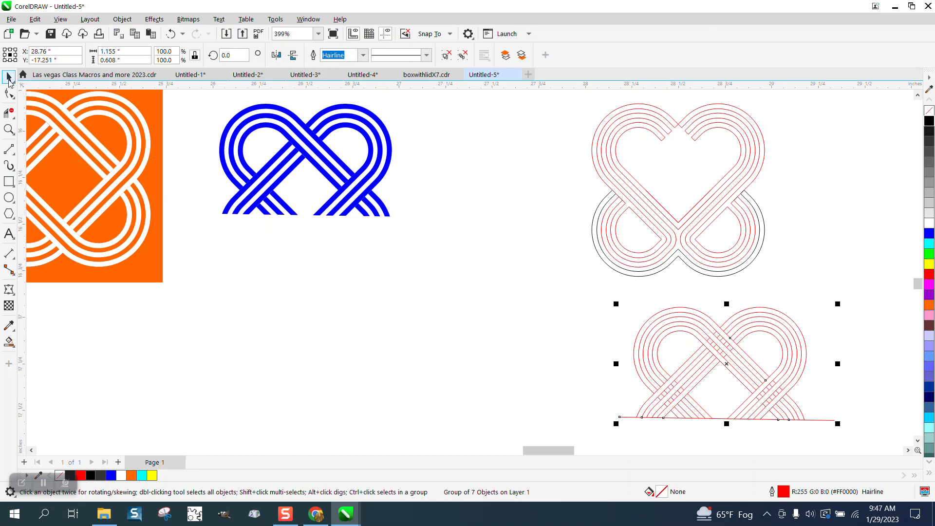
# Move the heart-shaped outline group 2 inches left so it aligns over the blue upper half of the knot
pyautogui.click(618, 120)
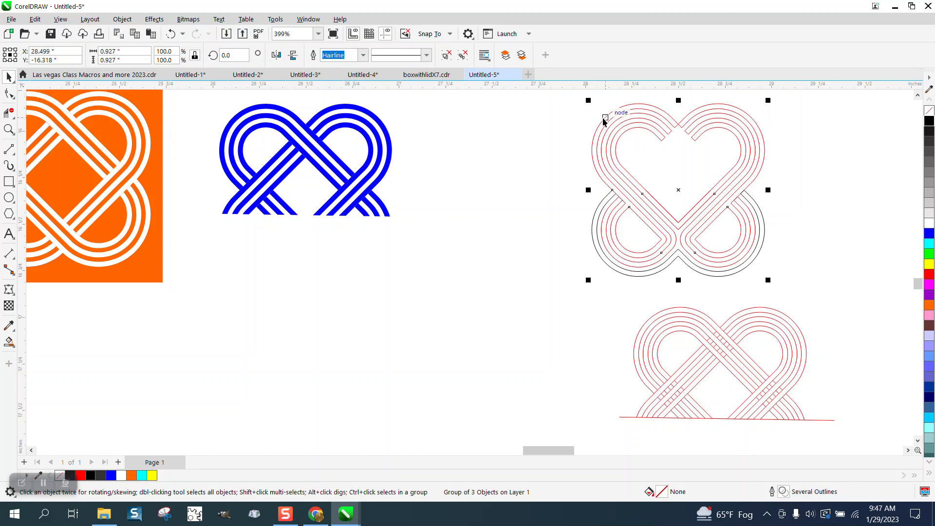
pyautogui.press('Left')
pyautogui.press('Left')
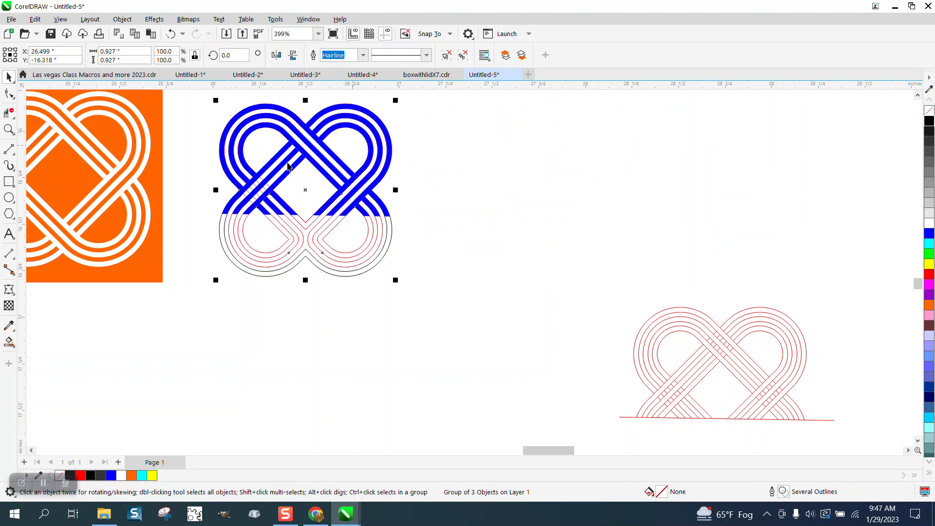
# Fill the bands of the two lower loops and the central V-shaped join in blue with Smart Fill
pyautogui.click(8, 342)
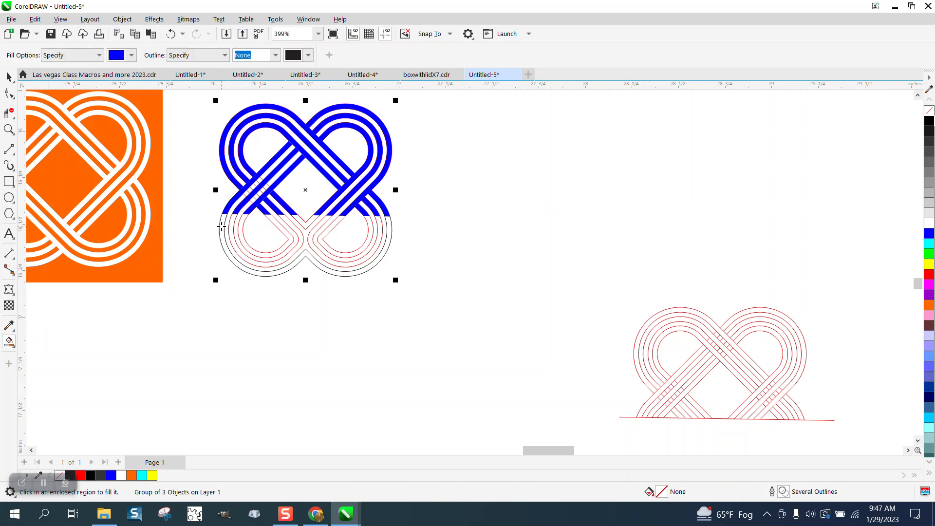
pyautogui.click(222, 227)
pyautogui.click(234, 225)
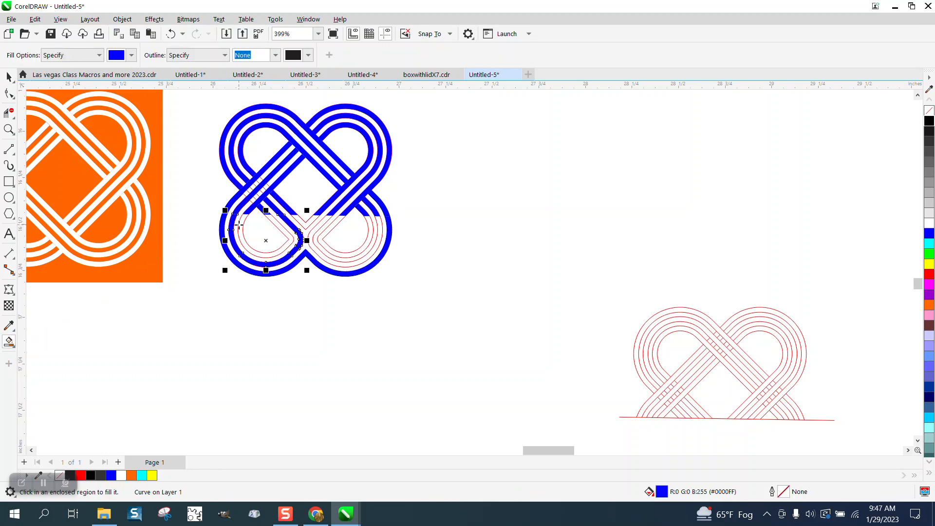
pyautogui.click(240, 226)
pyautogui.click(333, 225)
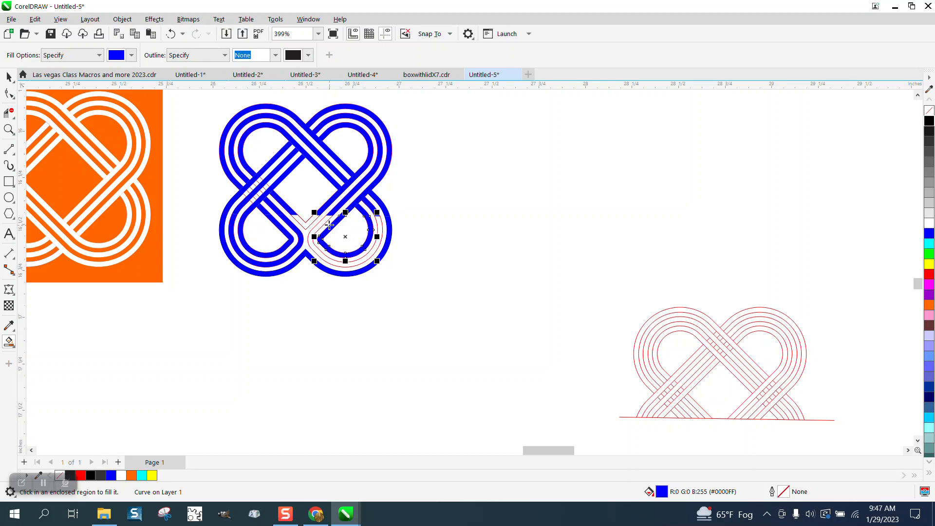
pyautogui.click(325, 224)
pyautogui.click(308, 224)
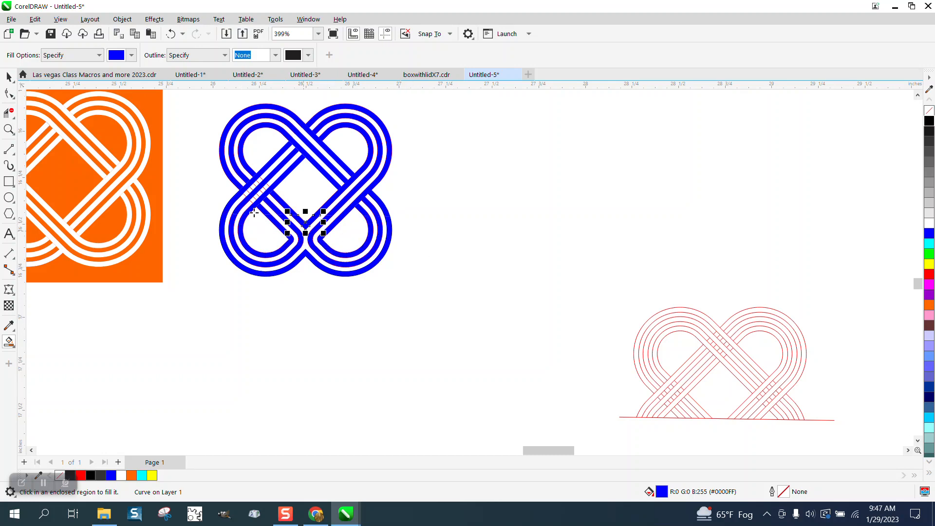
# Move the heart-shaped outline group 2 inches right, off the blue knot
pyautogui.click(9, 76)
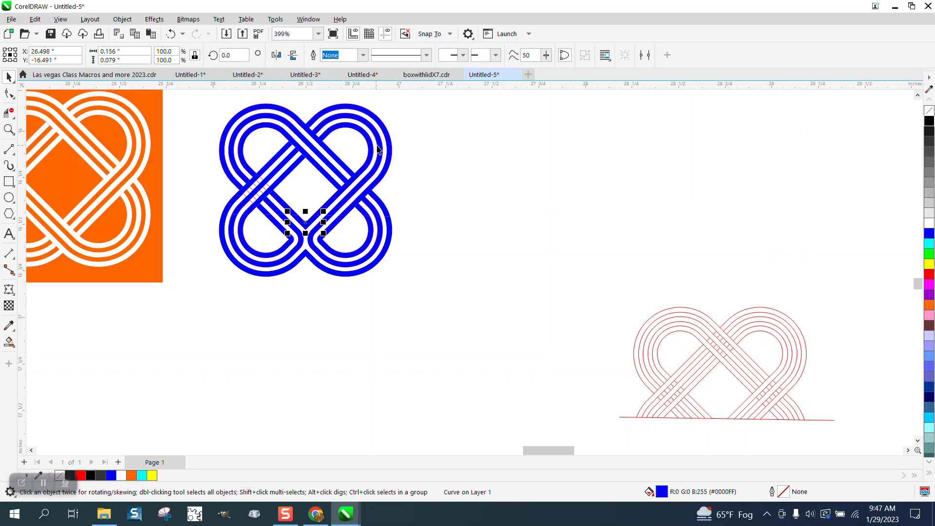
pyautogui.click(429, 153)
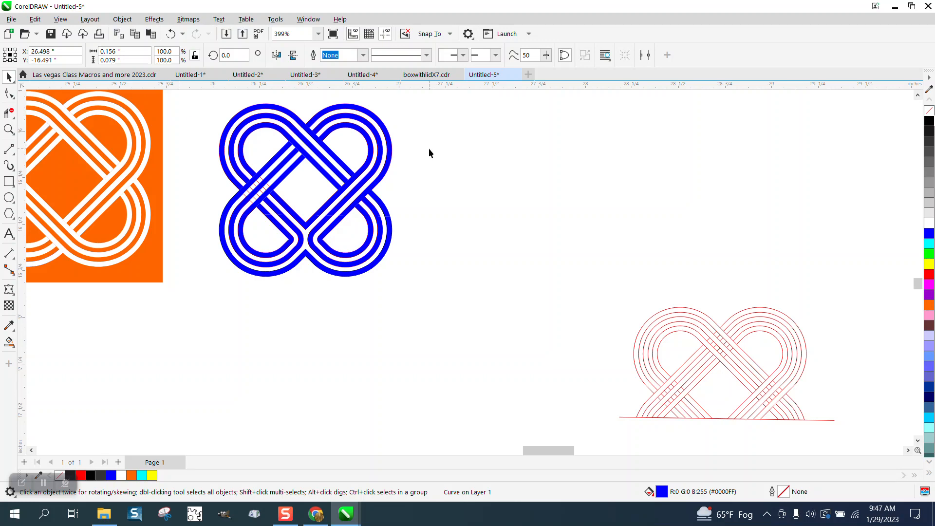
pyautogui.click(262, 182)
pyautogui.press('Right')
pyautogui.press('Right')
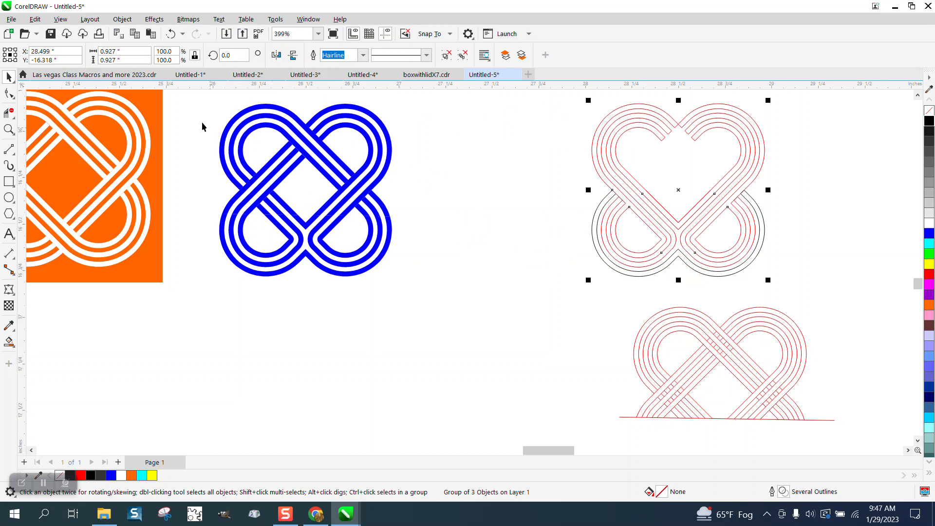
# Draw a rectangle about 1.29 by 1.09 inches around the blue knot, fill it orange (#FF6600), and send it behind the knot
pyautogui.click(9, 181)
pyautogui.moveTo(202, 97); pyautogui.dragTo(442, 301)
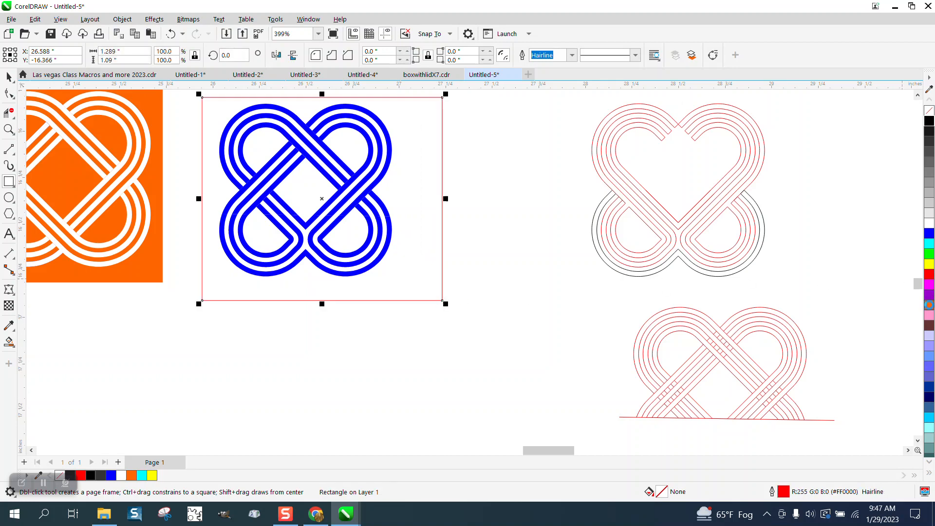
pyautogui.click(122, 19)
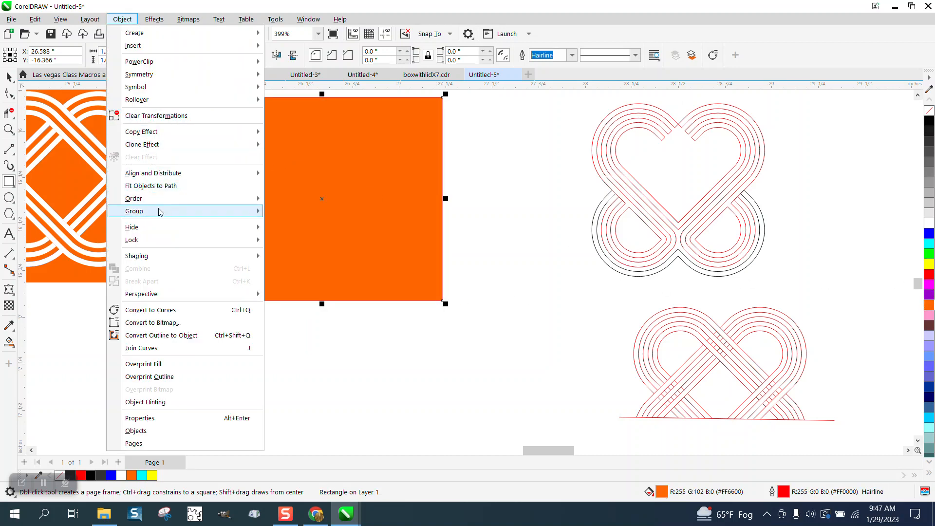
pyautogui.moveTo(148, 198)
pyautogui.click(304, 216)
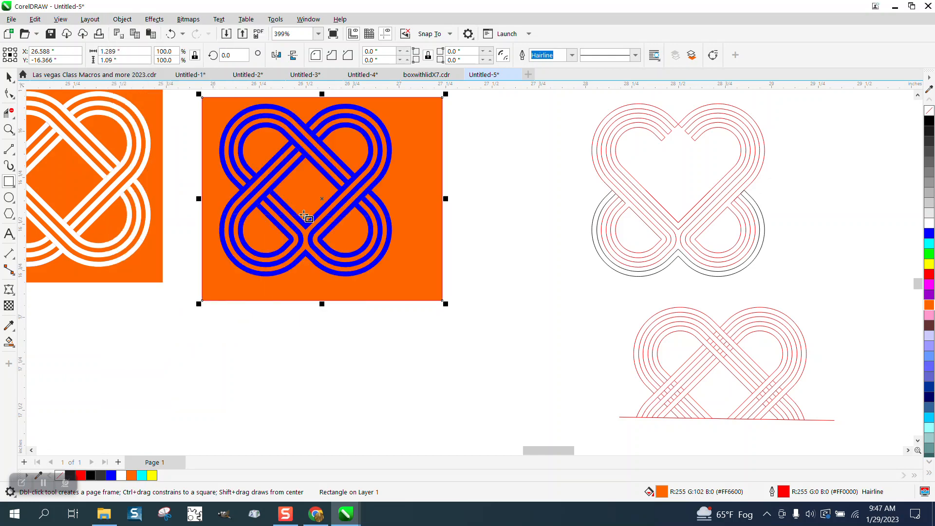
# Select all the blue knot pieces on the orange rectangle and recolor them white
pyautogui.click(9, 76)
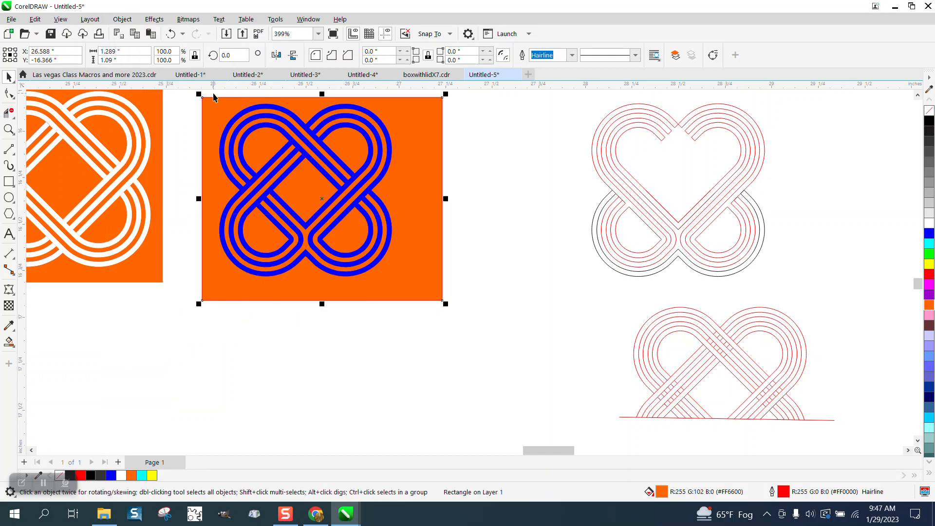
pyautogui.moveTo(210, 93); pyautogui.dragTo(423, 294)
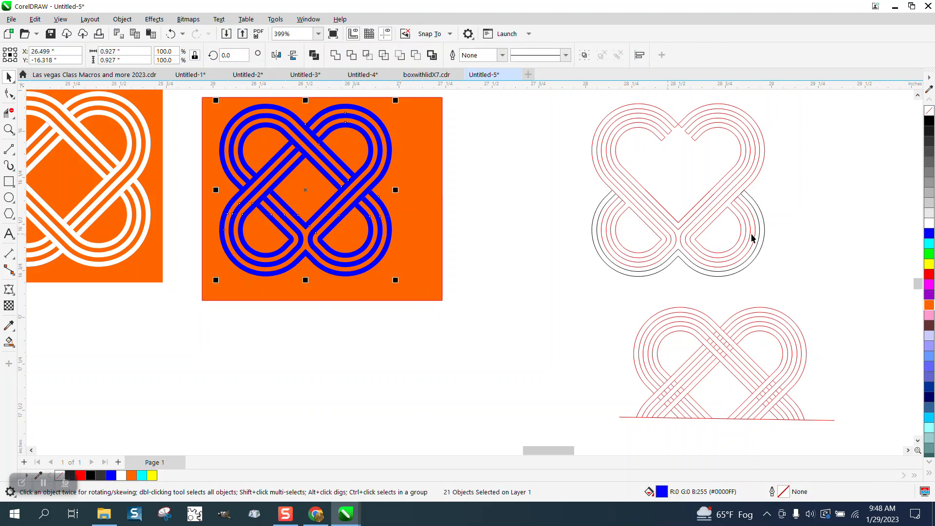
pyautogui.click(930, 224)
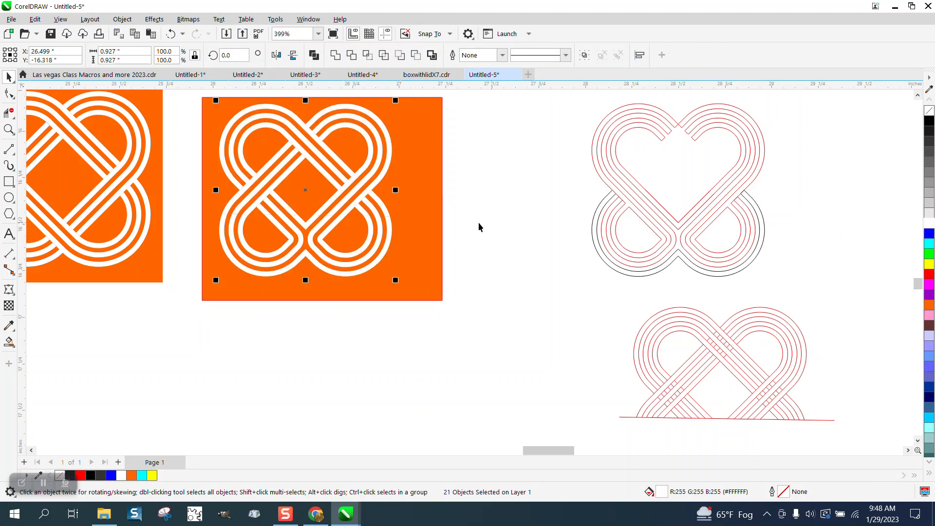
# Move the blurry source bitmap below the new orange-backed knot and delete the two leftover outline groups
pyautogui.scroll(-1, 478, 226)
pyautogui.scroll(-1, 477, 227)
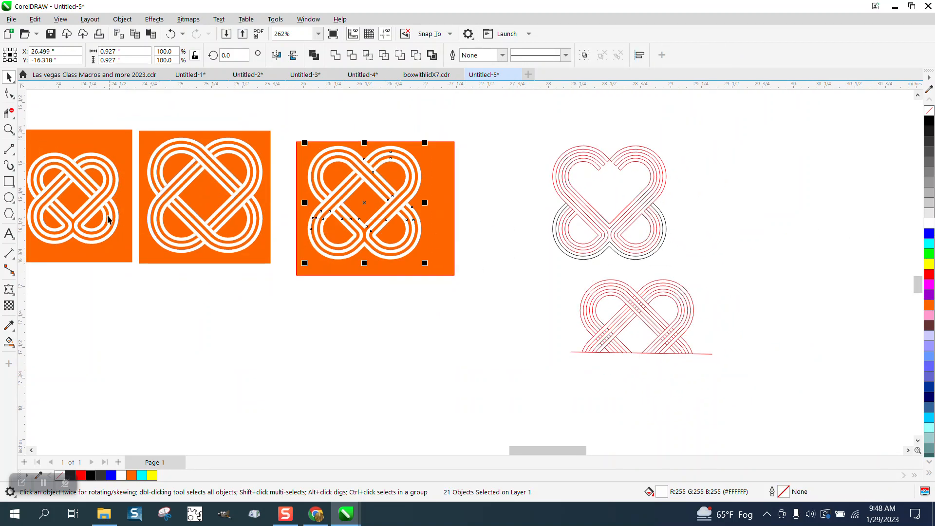
pyautogui.scroll(-1, 429, 229)
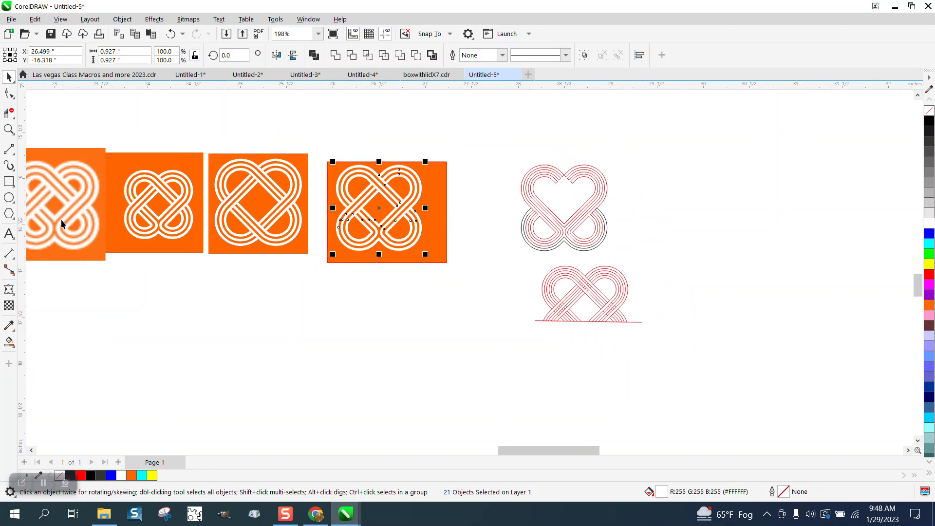
pyautogui.moveTo(62, 224); pyautogui.dragTo(389, 340)
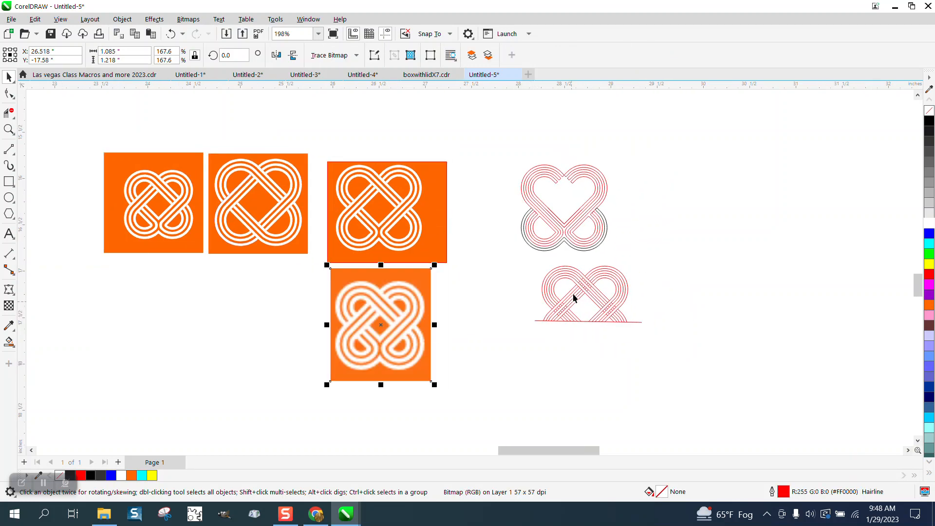
pyautogui.moveTo(507, 152); pyautogui.dragTo(696, 375)
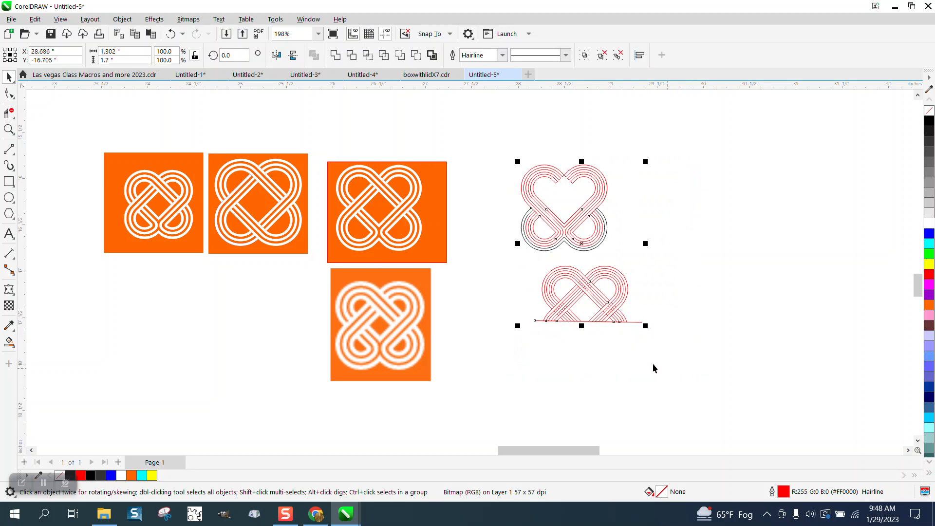
pyautogui.press('Delete')
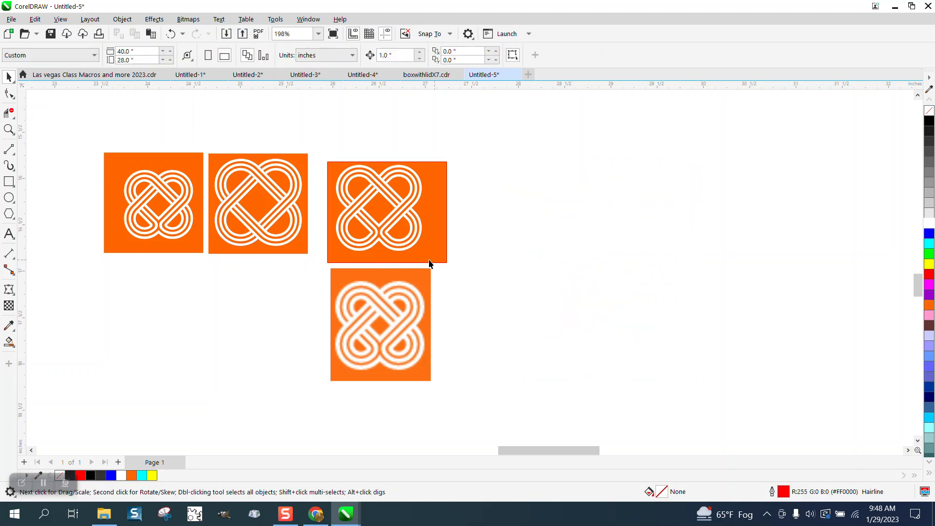
# Place the blurry bitmap directly to the right of the vector knot and compare the two up close
pyautogui.click(9, 129)
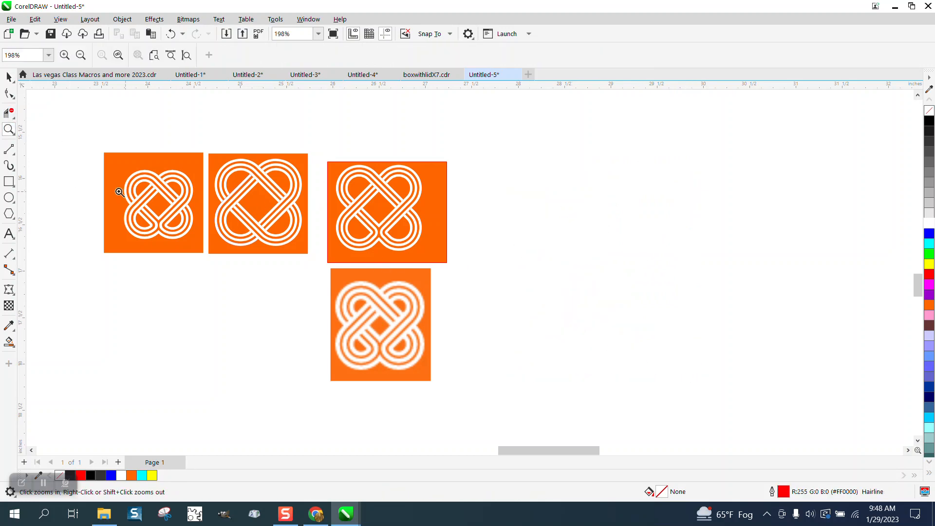
pyautogui.click(9, 77)
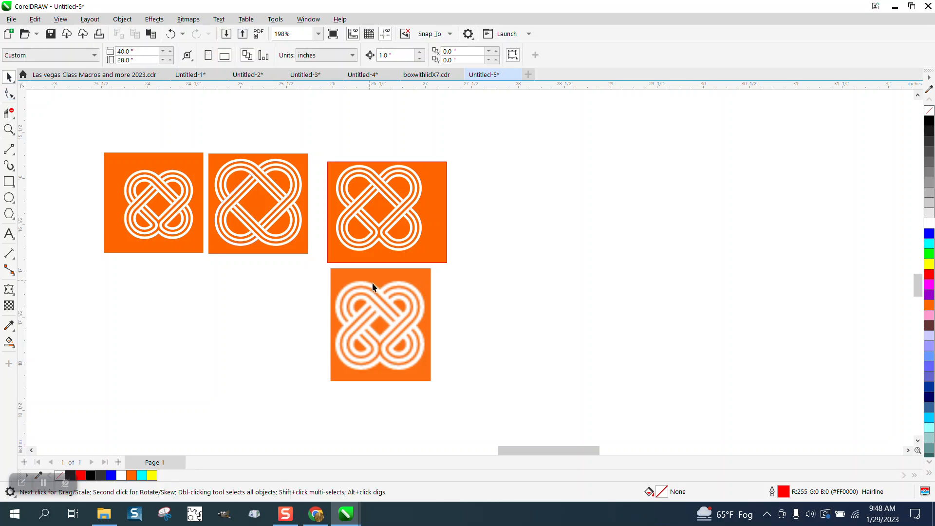
pyautogui.moveTo(397, 322); pyautogui.dragTo(494, 210)
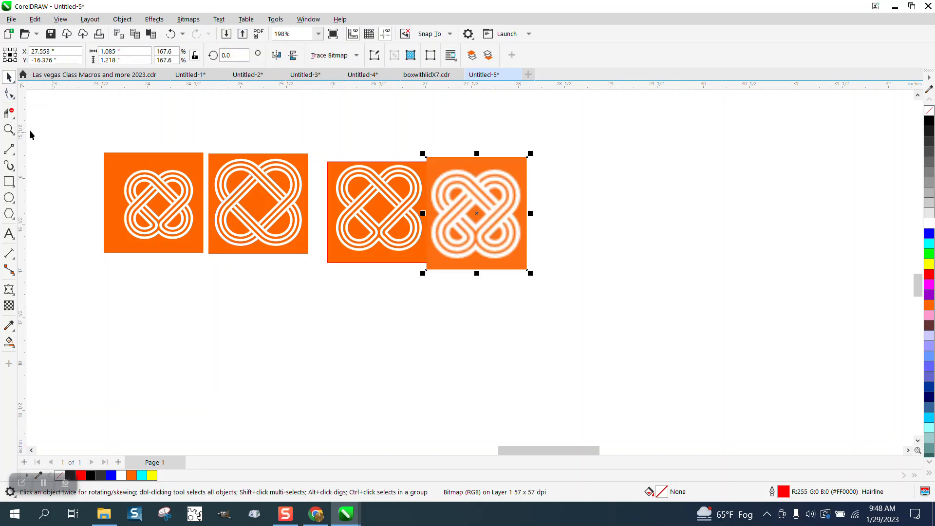
pyautogui.click(11, 130)
pyautogui.moveTo(324, 158); pyautogui.dragTo(428, 235)
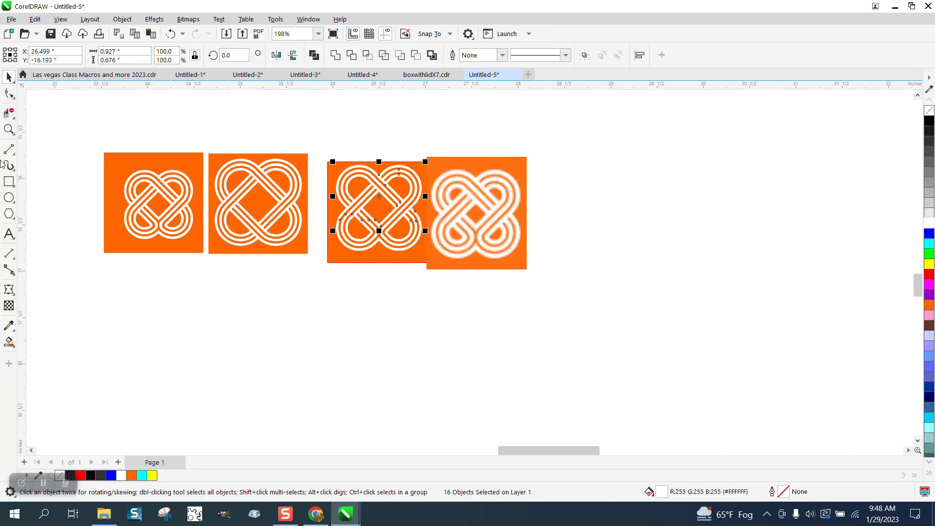
pyautogui.click(9, 129)
pyautogui.moveTo(317, 156); pyautogui.dragTo(577, 268)
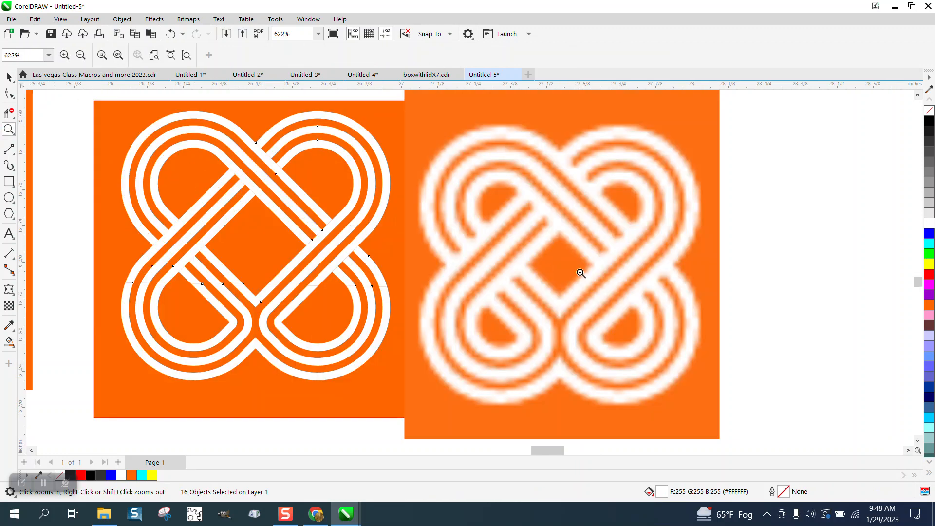